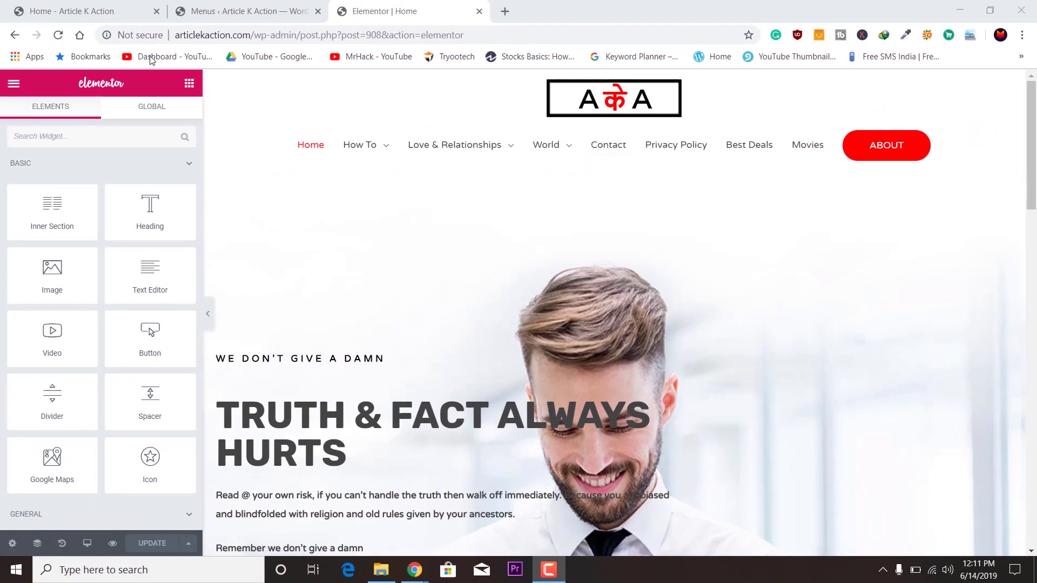
Load the live Article K Action homepage in place of the page editor
click(216, 34)
text(ar)
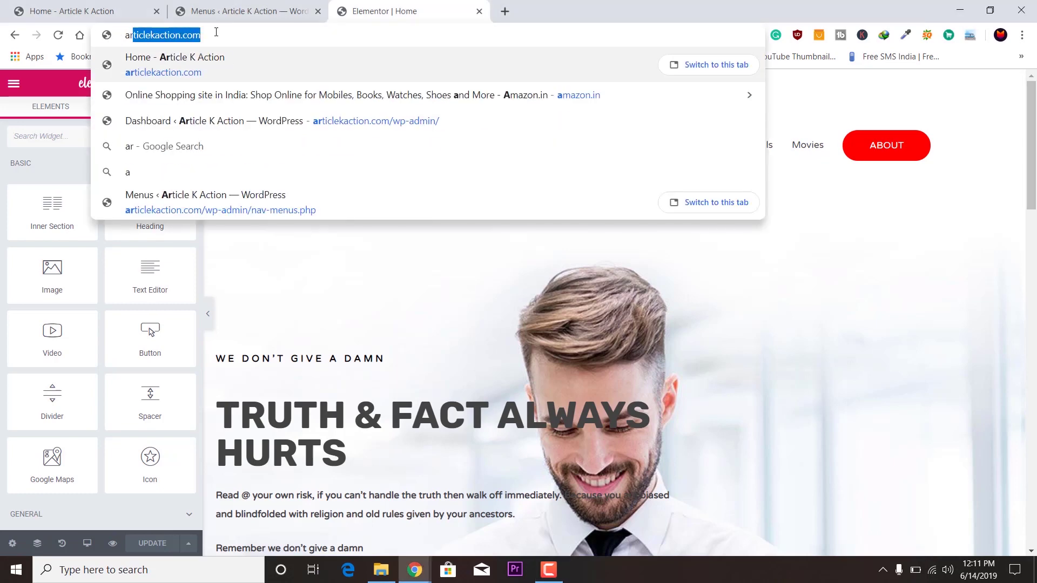
text(t)
key(Return)
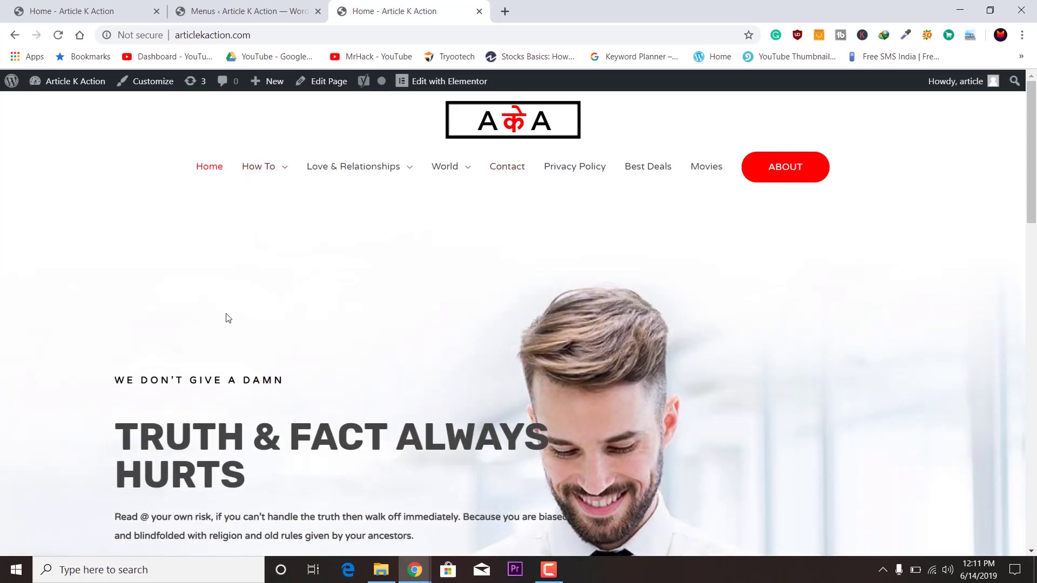
scroll(330, 237, down, 3)
scroll(330, 237, down, 10)
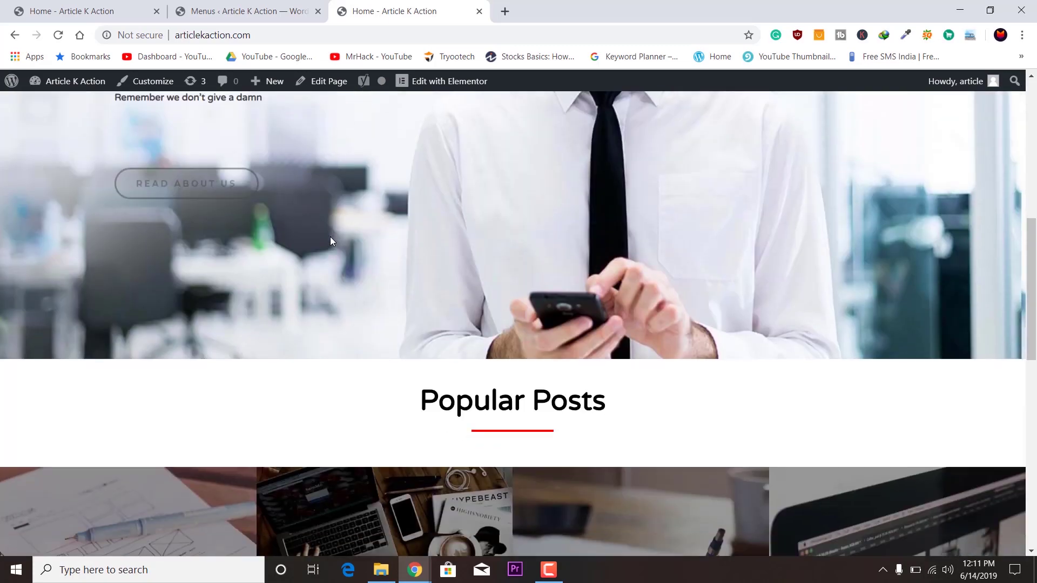
scroll(330, 237, up, 5)
scroll(332, 239, up, 5)
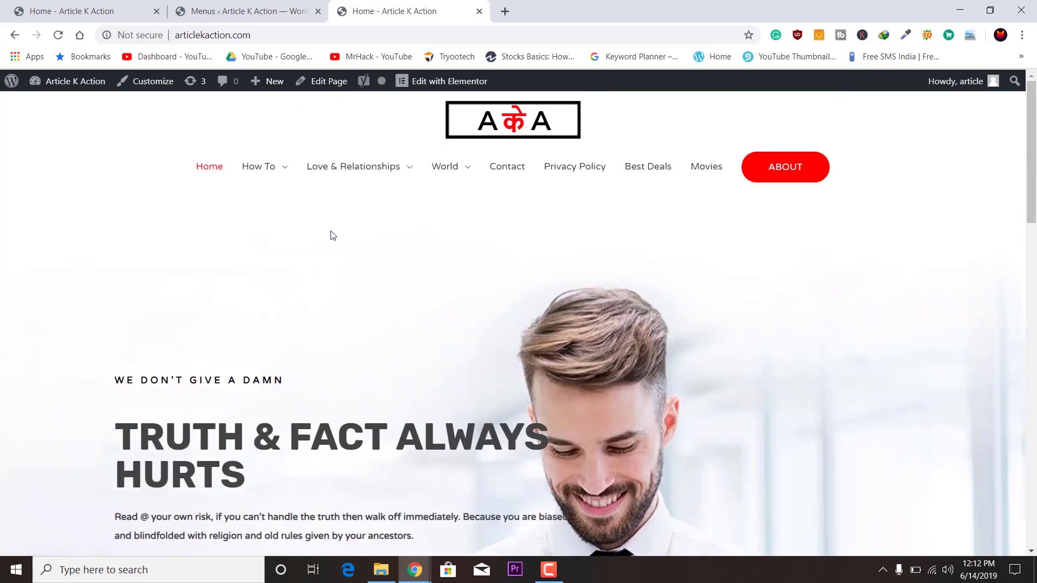
Reload Appearance > Menus and keep Top Menu selected to view its structure
click(282, 8)
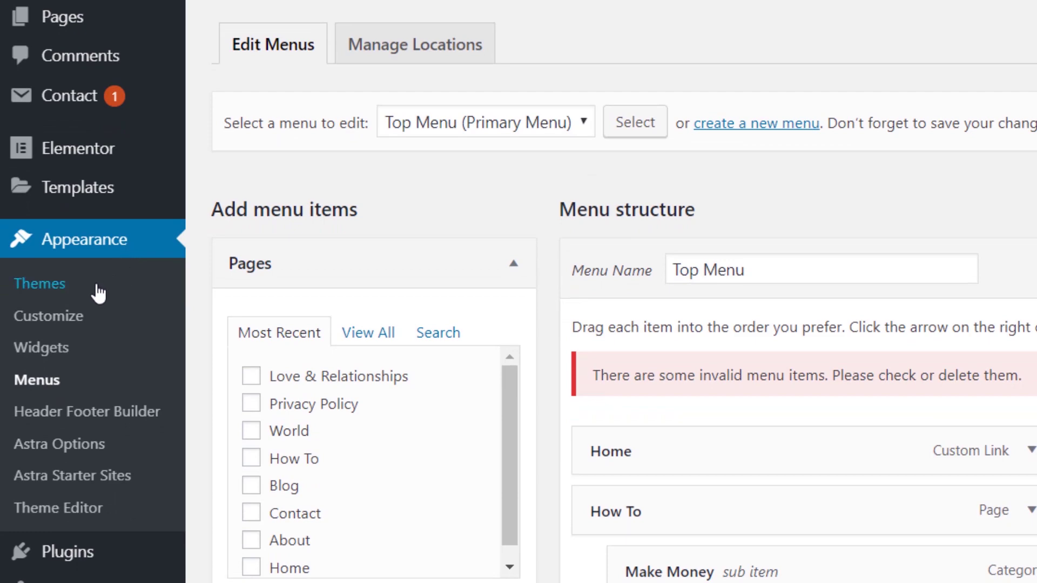
click(57, 391)
scroll(243, 324, down, 1)
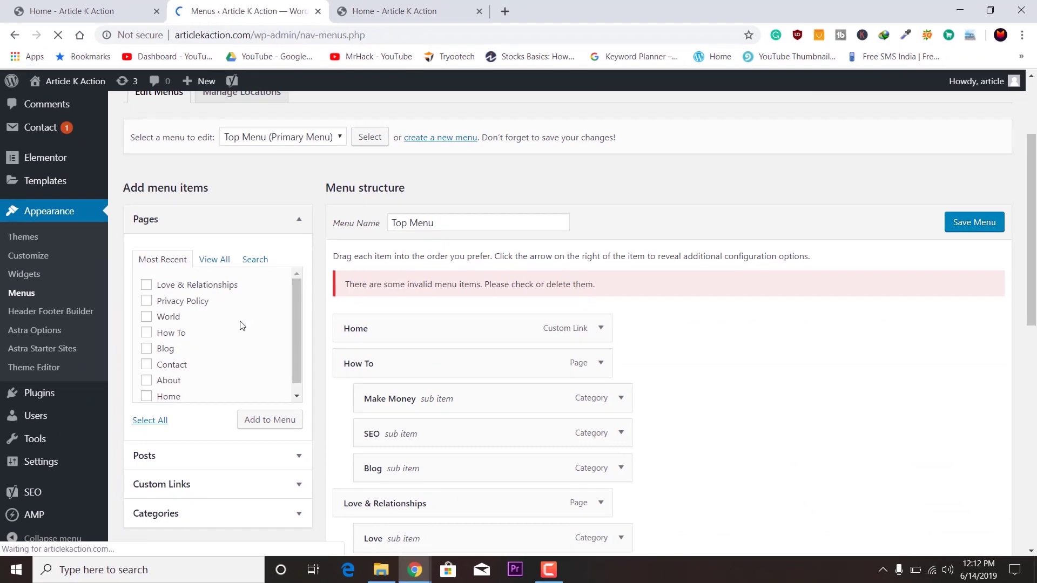
scroll(240, 325, down, 2)
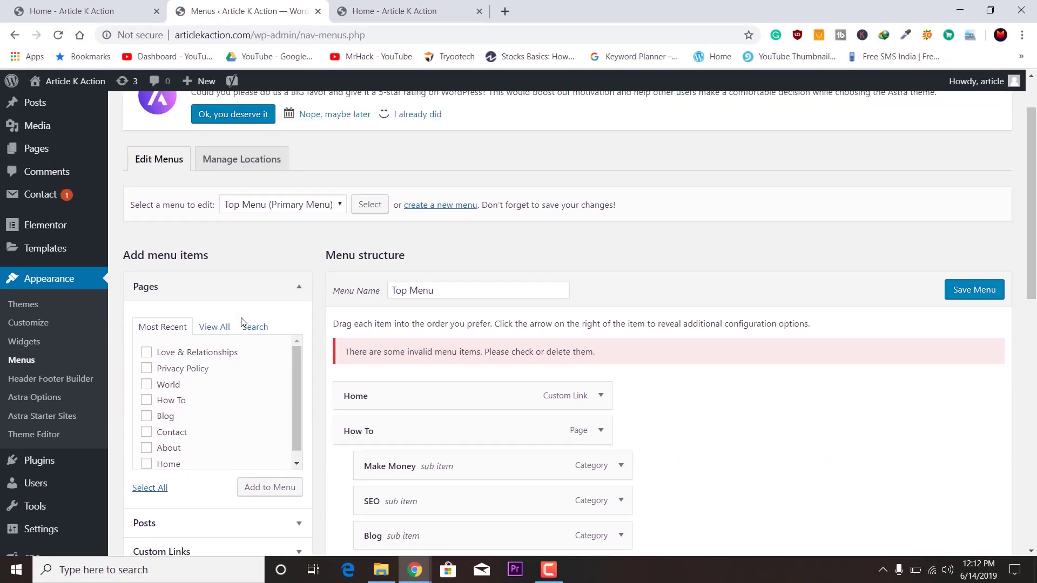
click(288, 207)
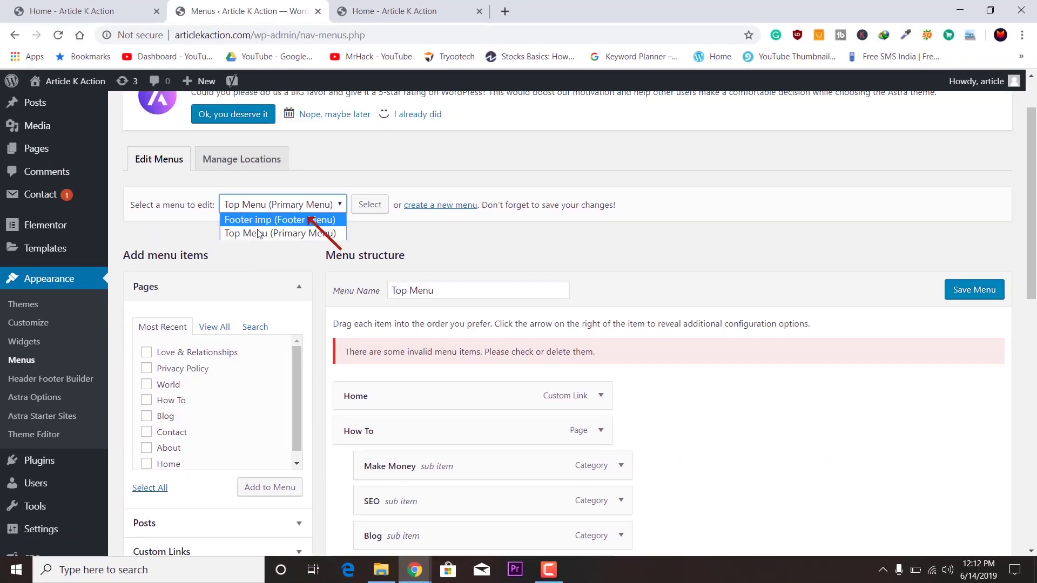
click(438, 225)
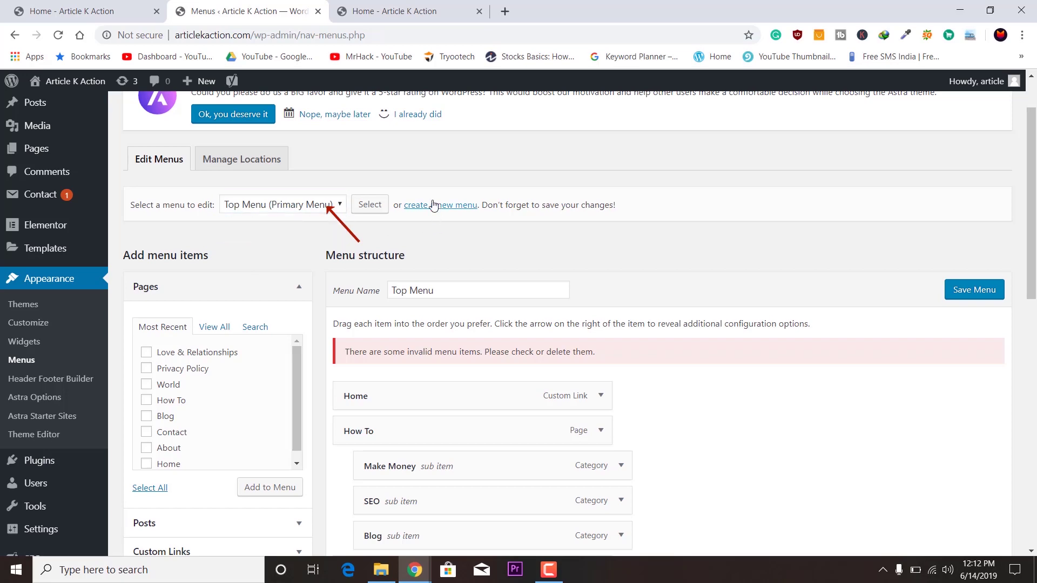
scroll(445, 230, down, 3)
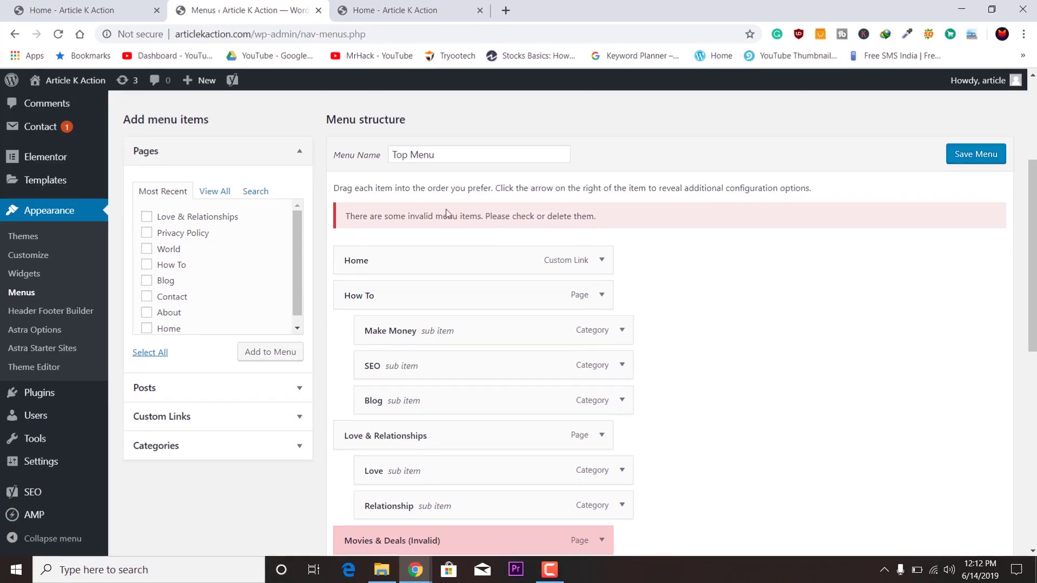
drag(504, 111, 443, 95)
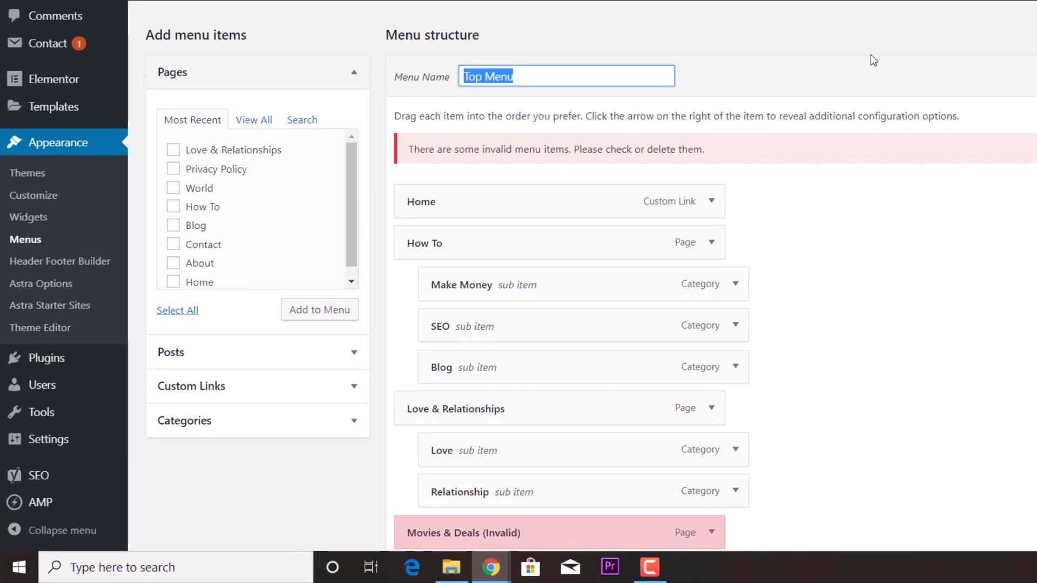
click(838, 74)
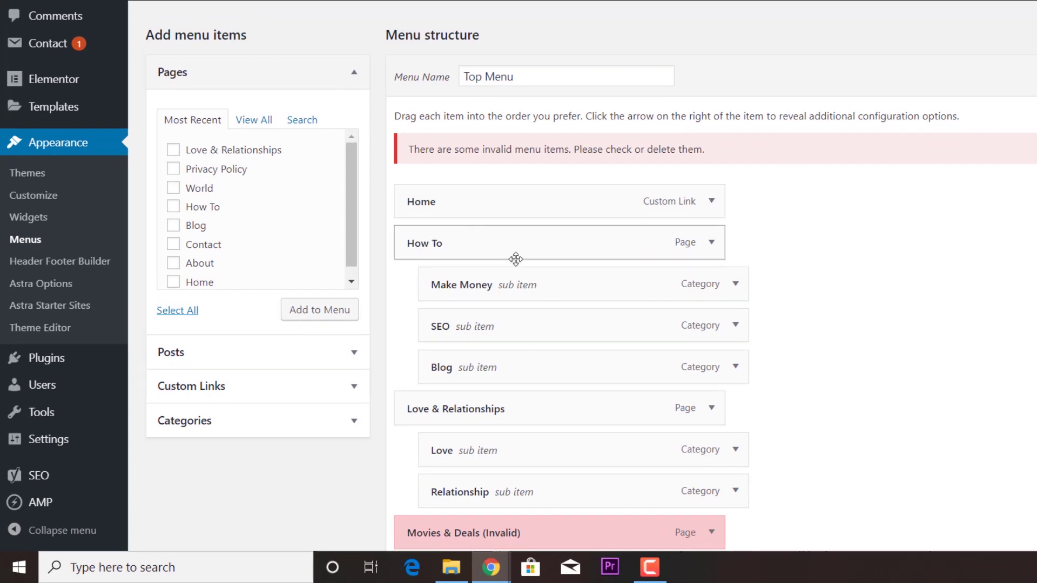
scroll(487, 243, down, 2)
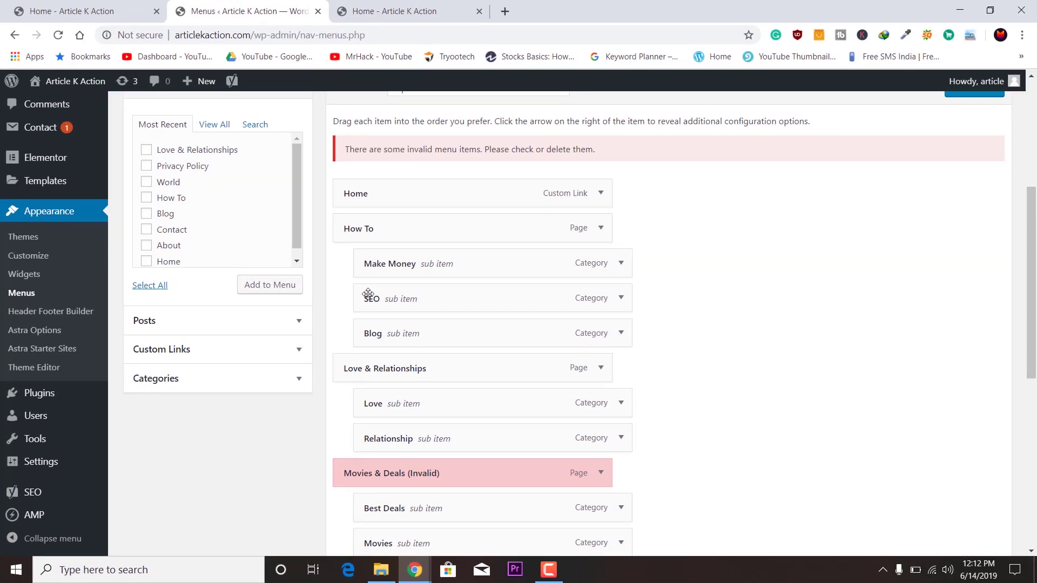
Check the live How To submenu, then remove the invalid Movies & Deals item
click(373, 10)
mouse_move(260, 166)
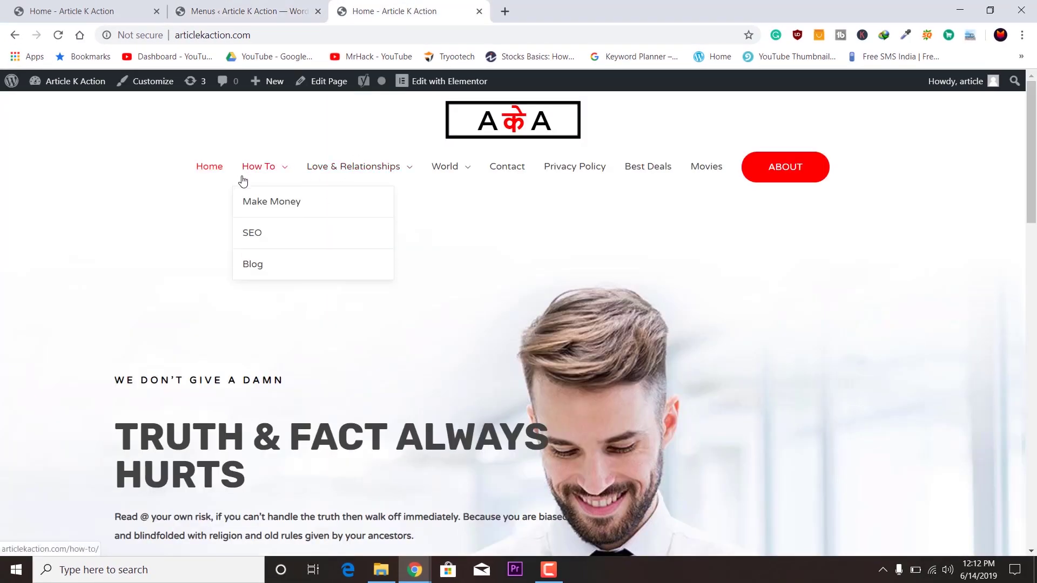
click(243, 11)
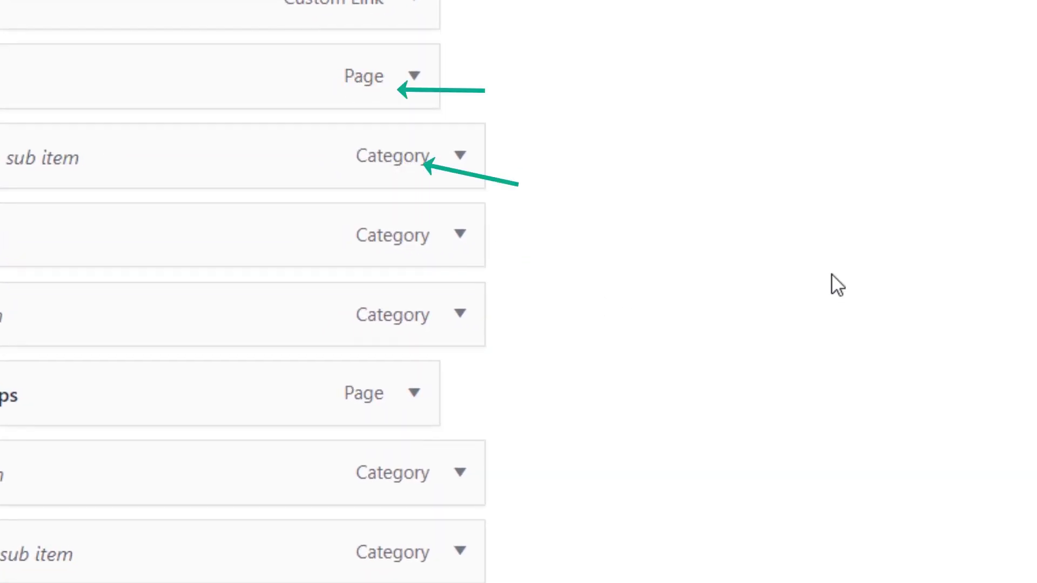
scroll(834, 283, down, 2)
scroll(839, 283, down, 2)
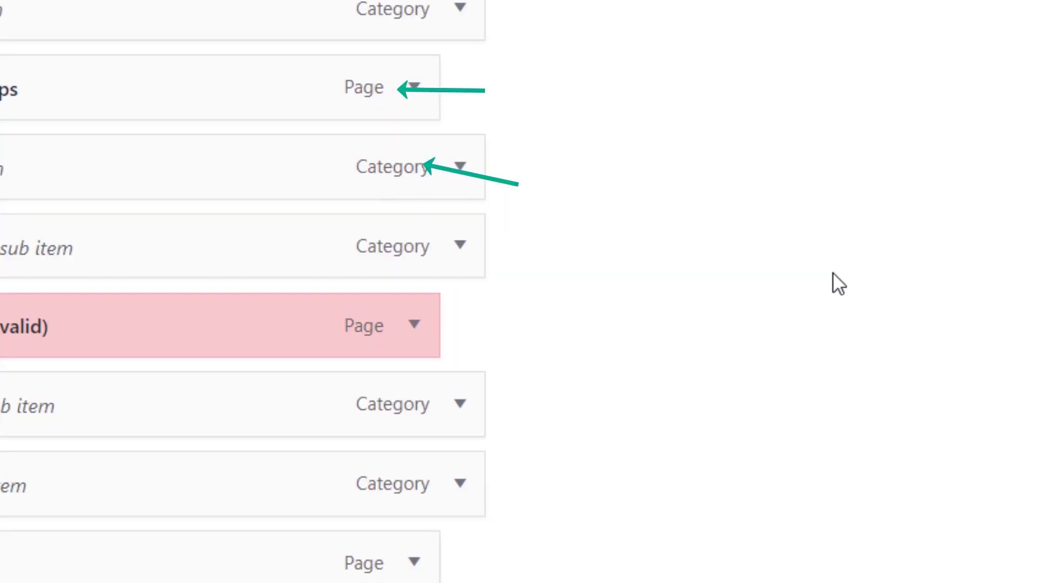
click(415, 326)
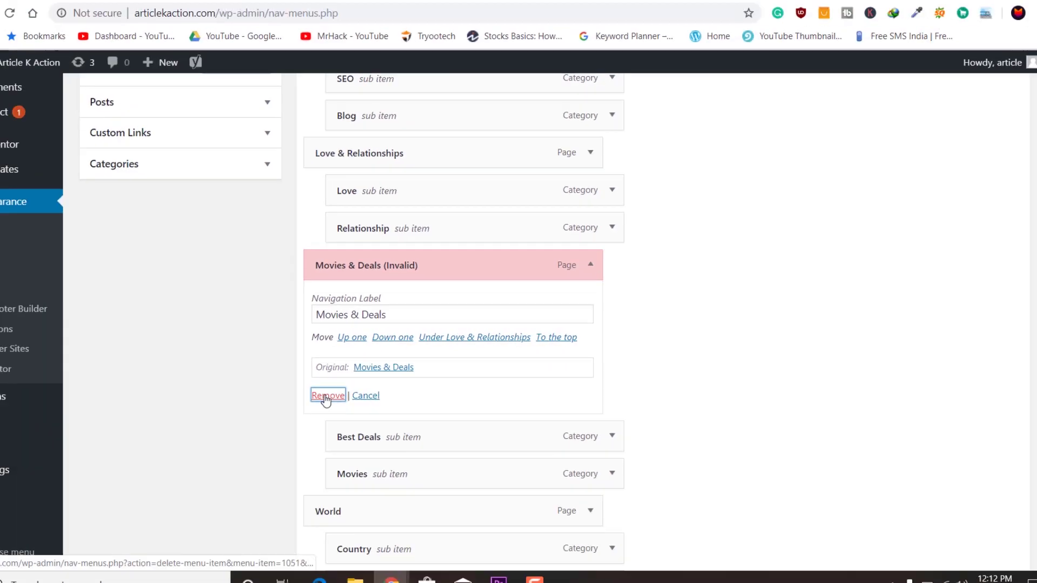
click(325, 397)
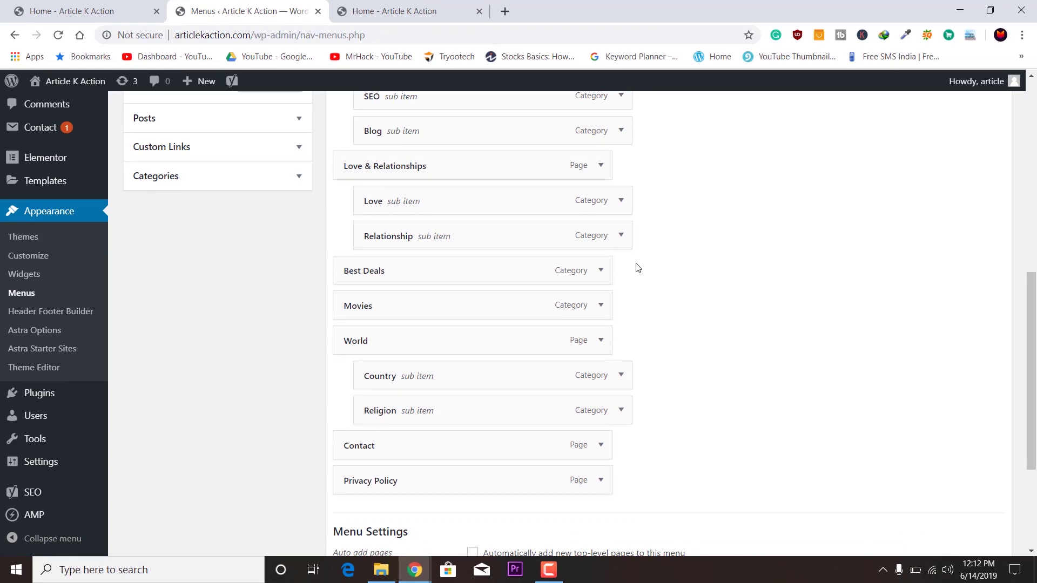
Remove the Best Deals and Movies items from the Top Menu
click(600, 271)
click(364, 395)
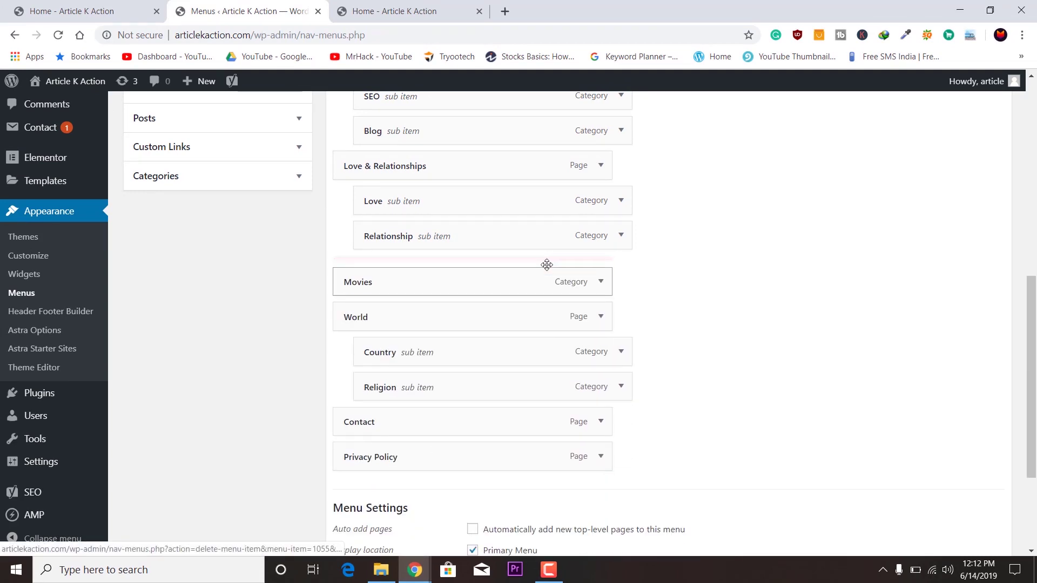
click(600, 271)
click(341, 392)
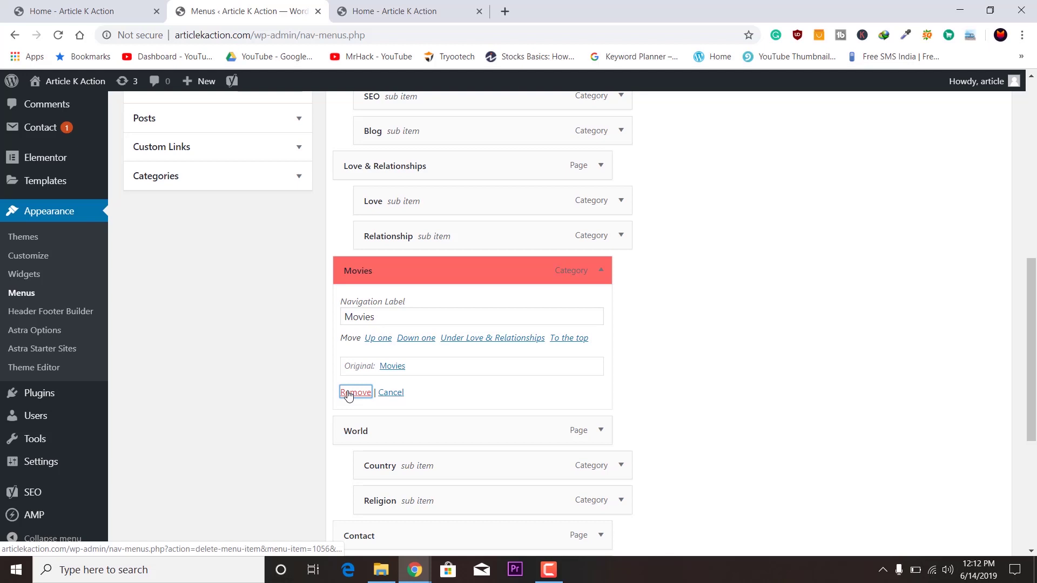
scroll(807, 273, up, 3)
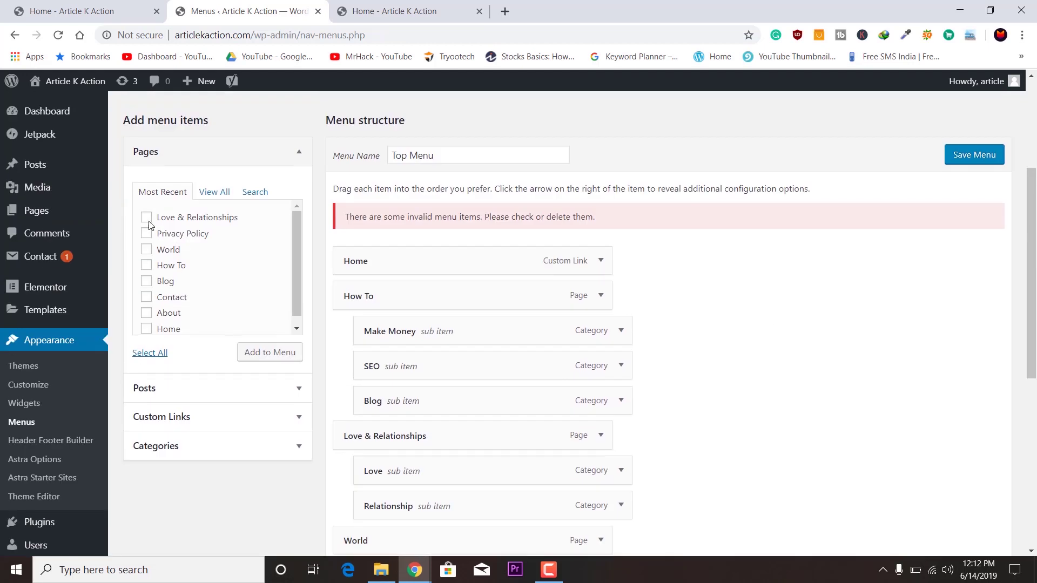
scroll(200, 232, down, 1)
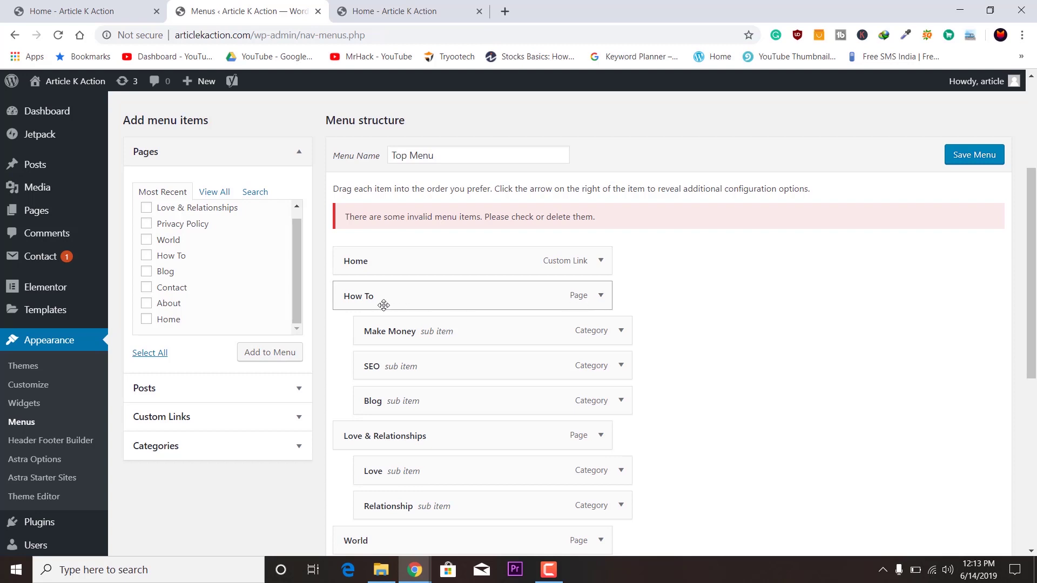
click(394, 10)
mouse_move(447, 166)
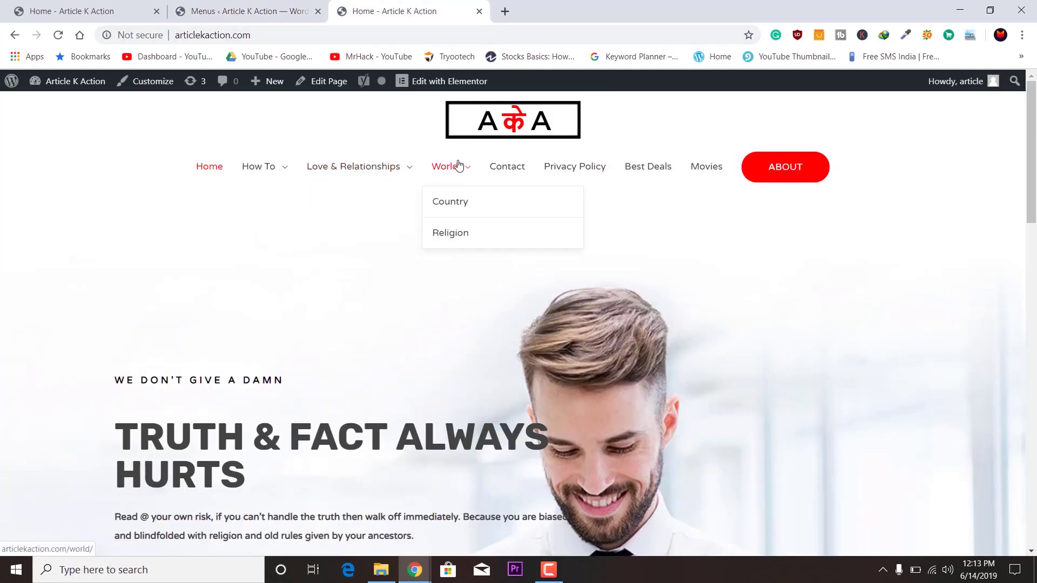
click(284, 10)
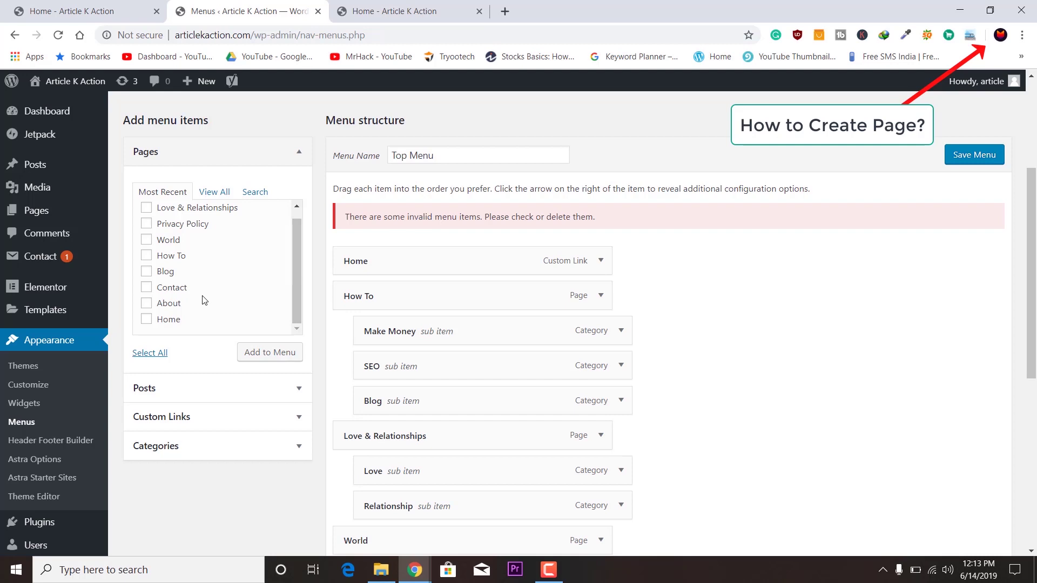
scroll(202, 300, down, 2)
scroll(202, 300, up, 2)
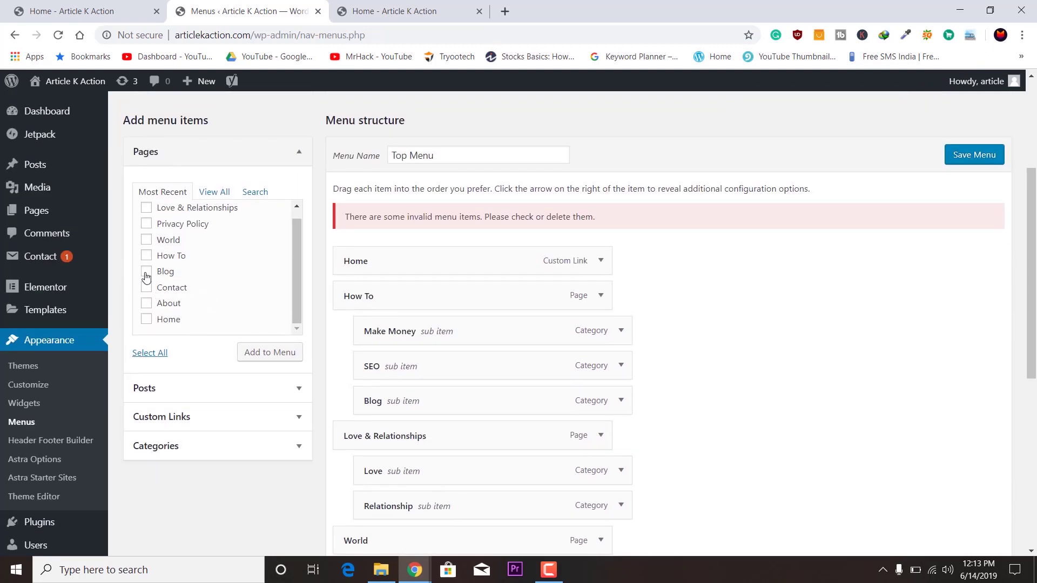
Add the Blog page, then the SEO and YouTube categories, to the Top Menu
click(282, 359)
scroll(840, 289, down, 2)
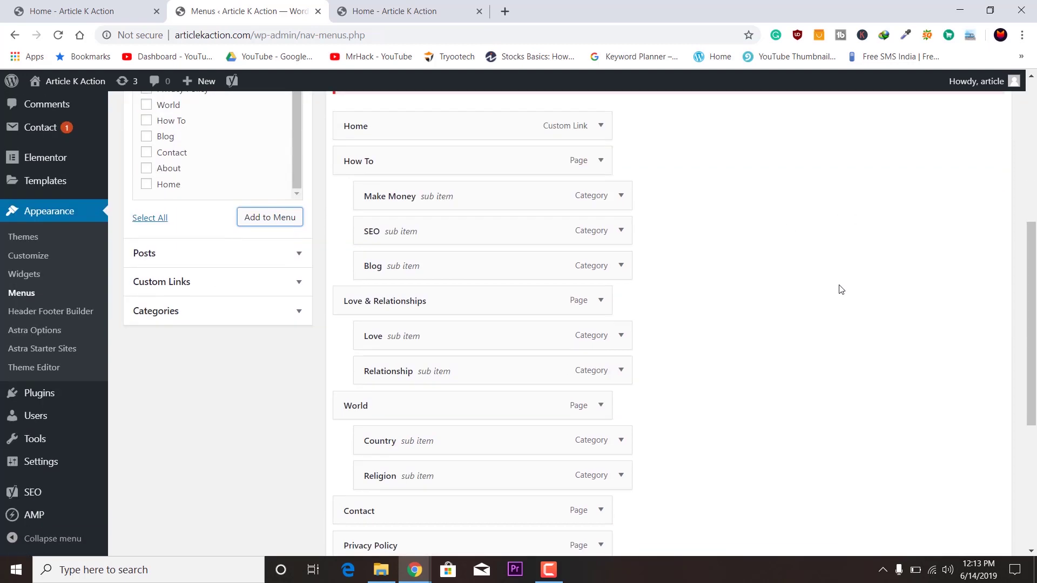
scroll(840, 289, down, 2)
scroll(840, 289, down, 1)
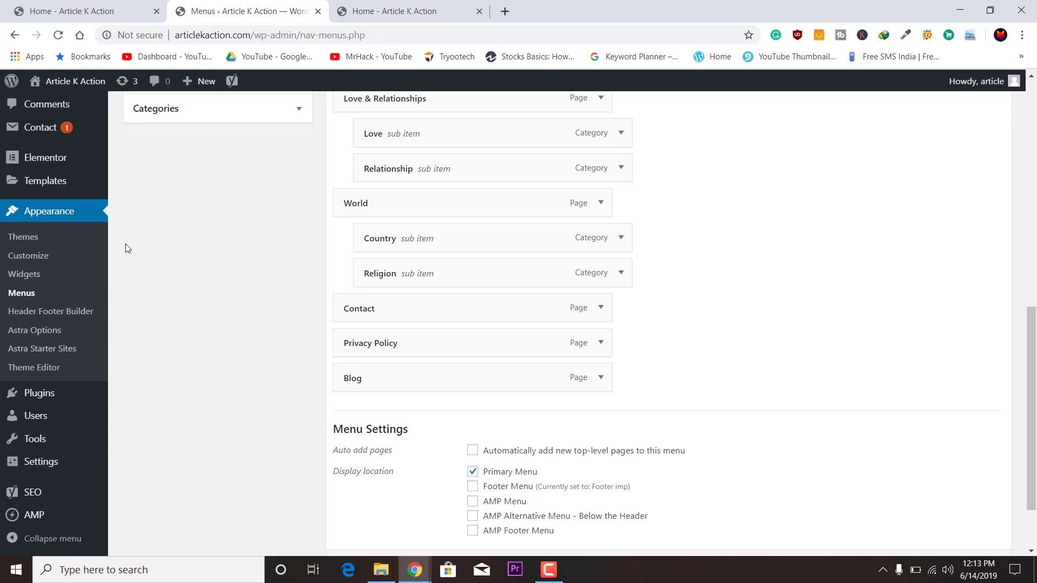
scroll(146, 251, up, 3)
scroll(308, 405, up, 2)
scroll(405, 477, down, 3)
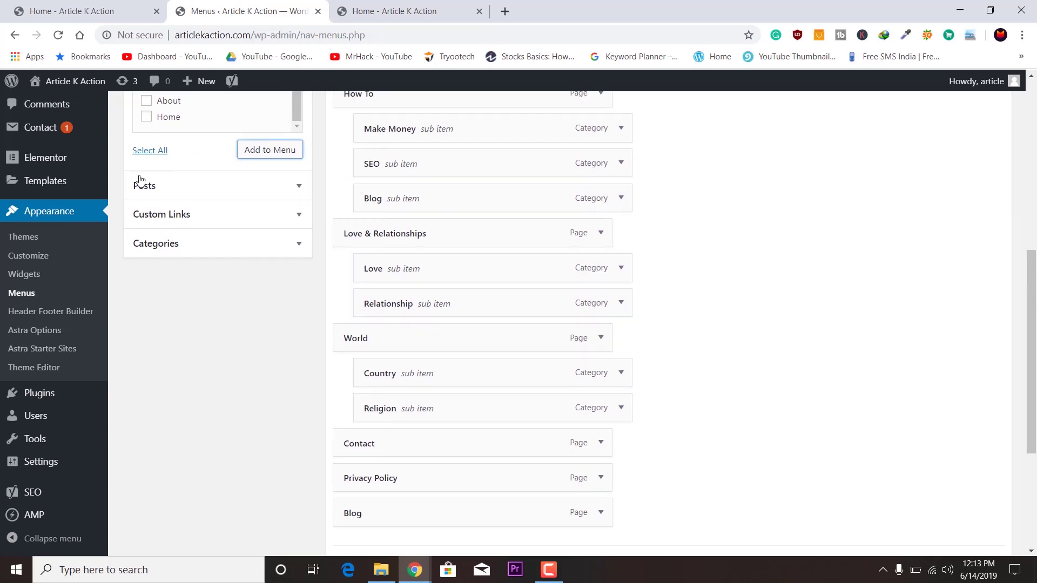
scroll(168, 302, up, 1)
scroll(167, 302, up, 1)
click(170, 312)
scroll(173, 324, up, 3)
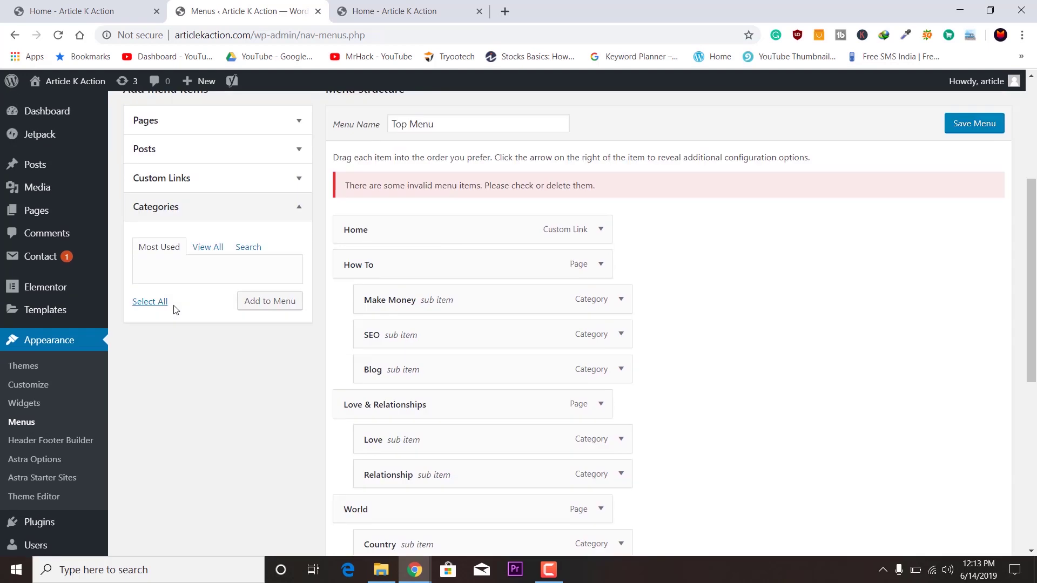
scroll(205, 385, up, 1)
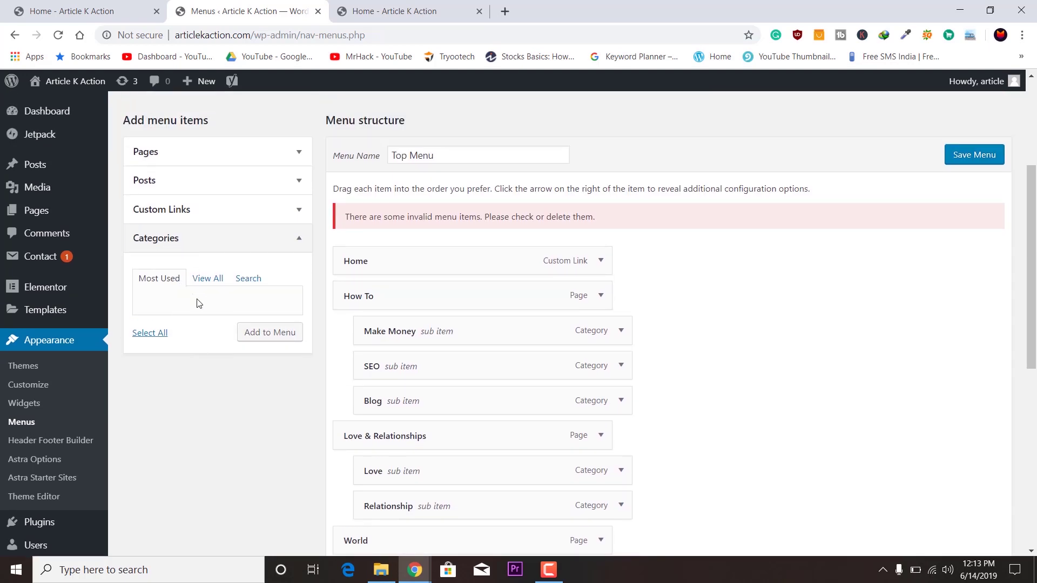
click(205, 280)
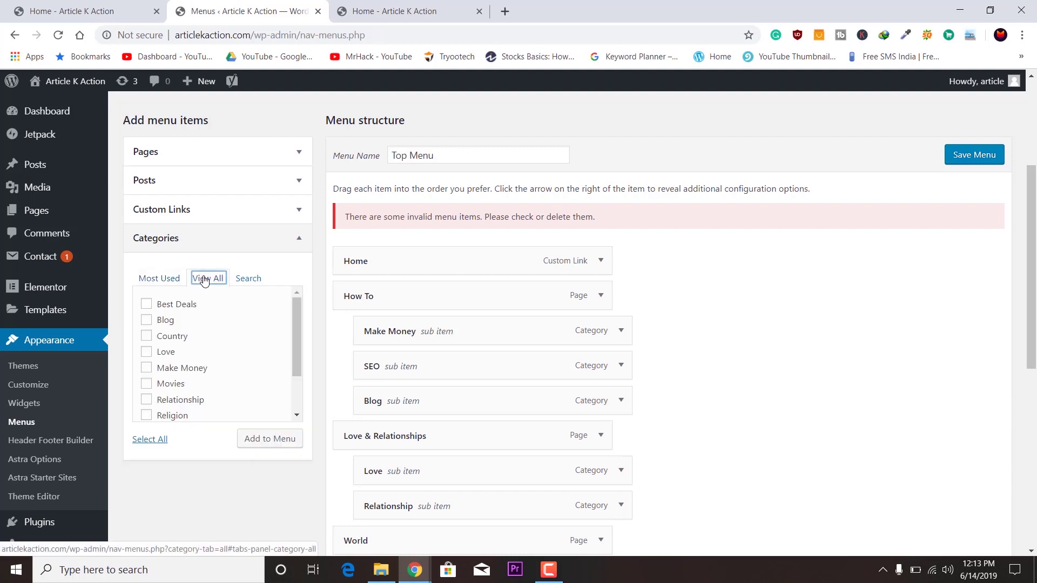
scroll(206, 317, down, 2)
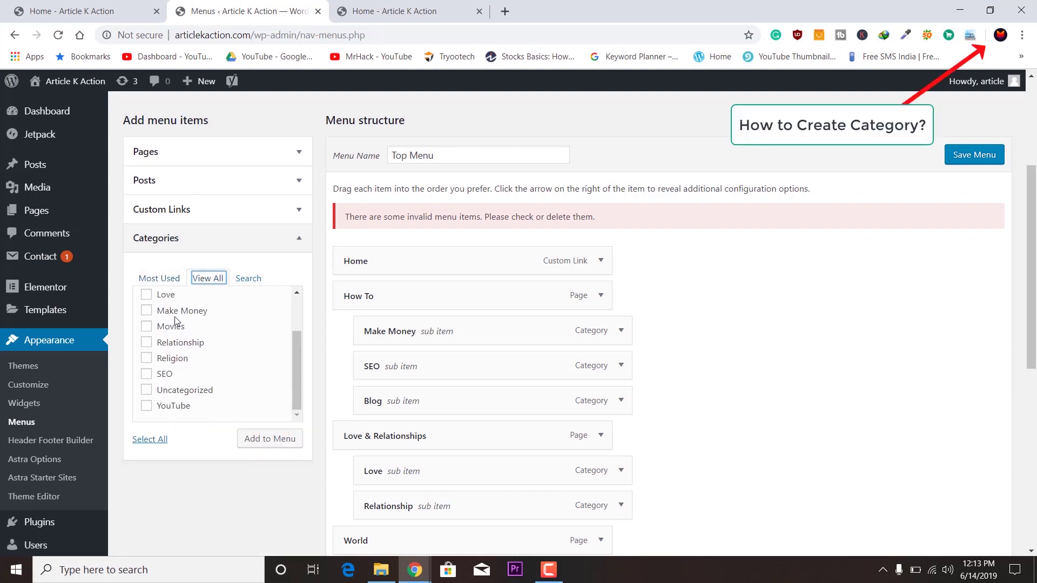
scroll(175, 325, down, 1)
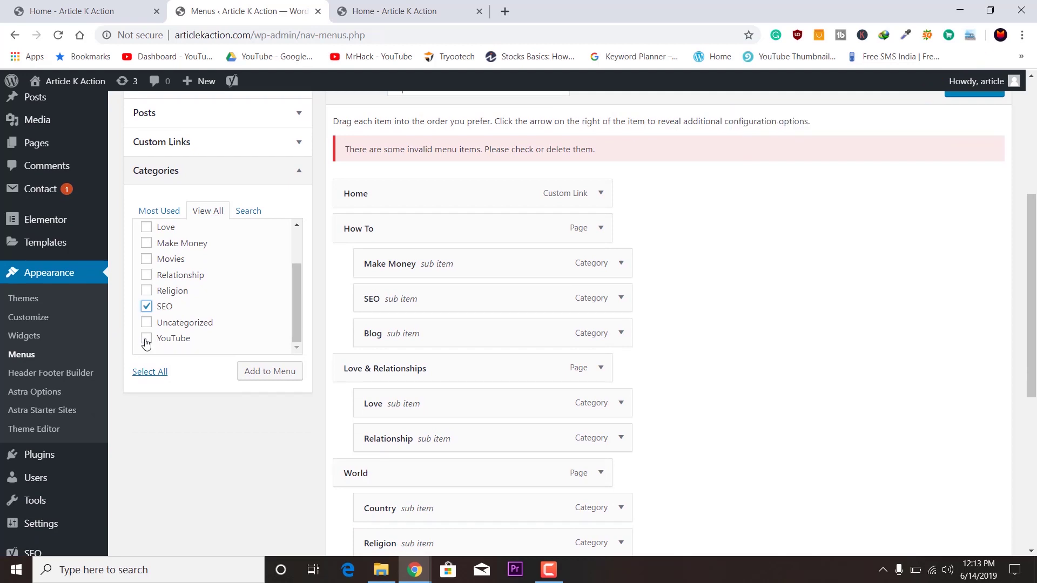
click(275, 371)
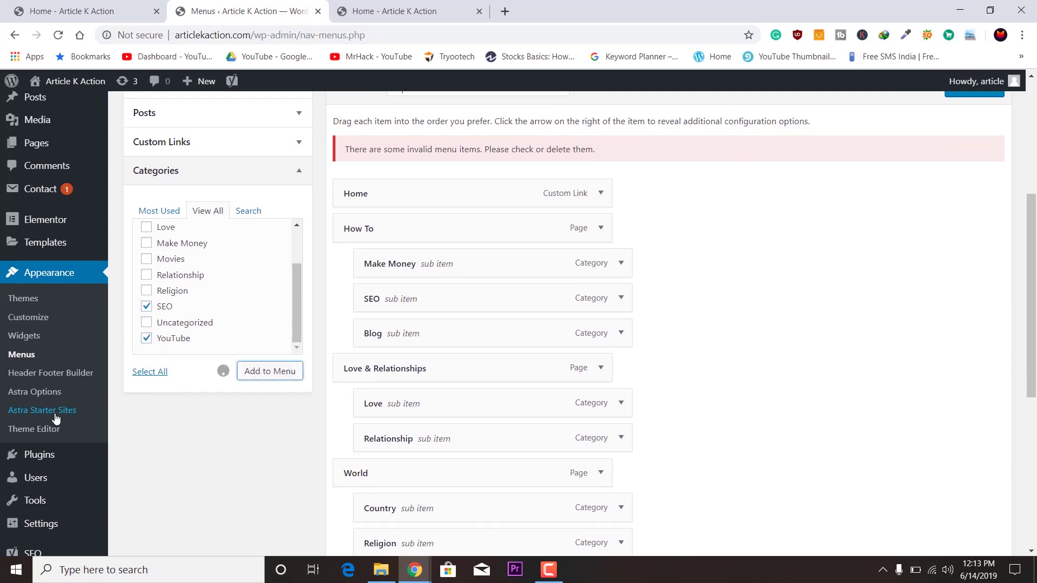
scroll(700, 263, down, 3)
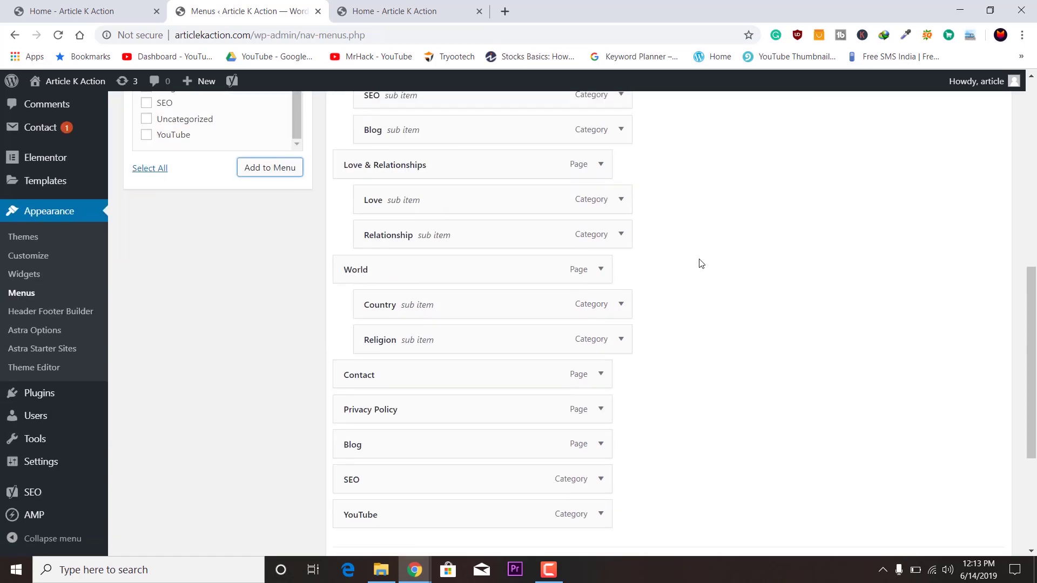
scroll(567, 324, down, 2)
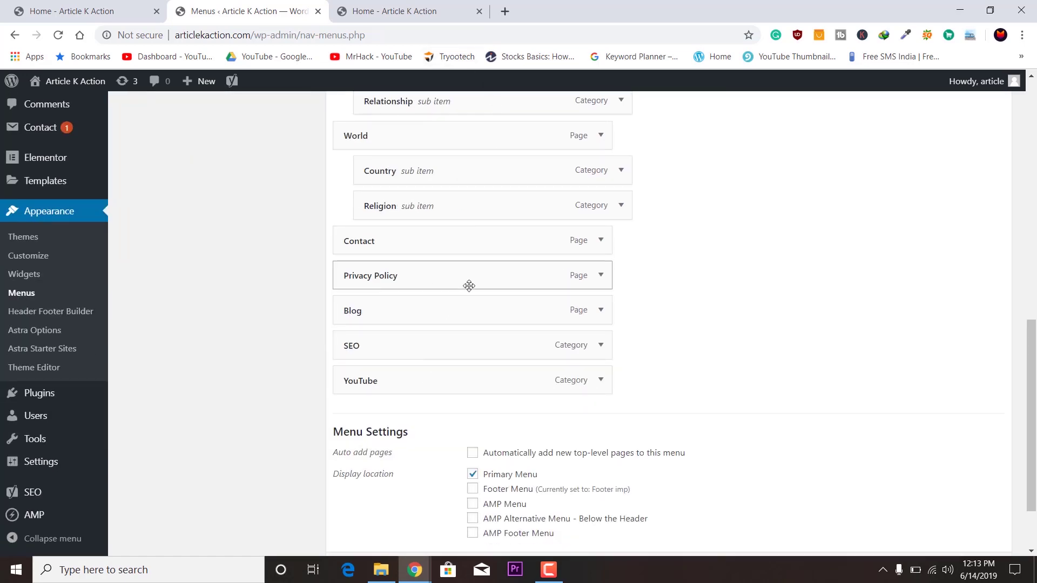
scroll(469, 285, up, 3)
scroll(470, 290, up, 5)
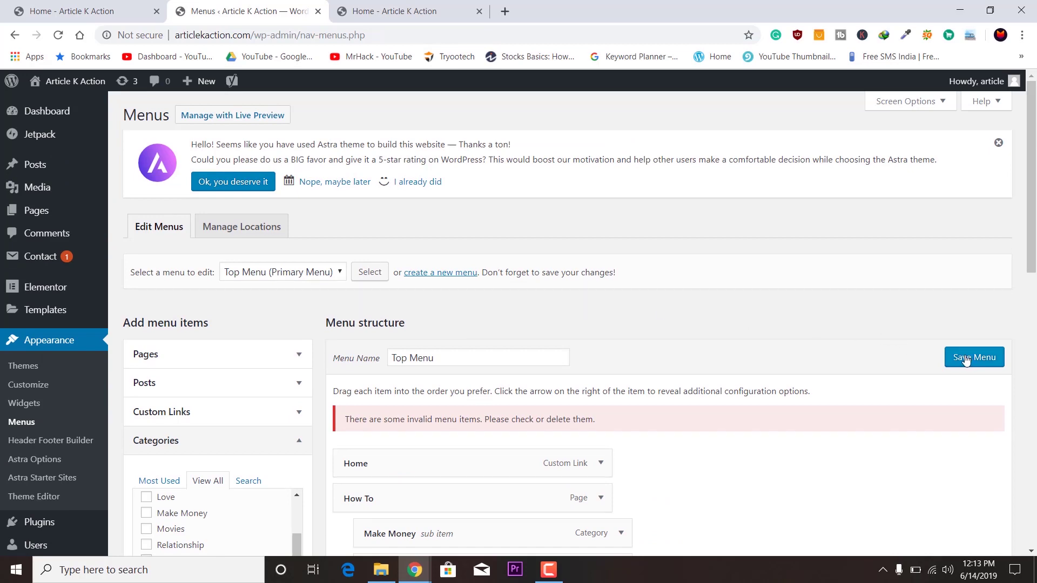
scroll(689, 316, down, 5)
scroll(697, 311, down, 2)
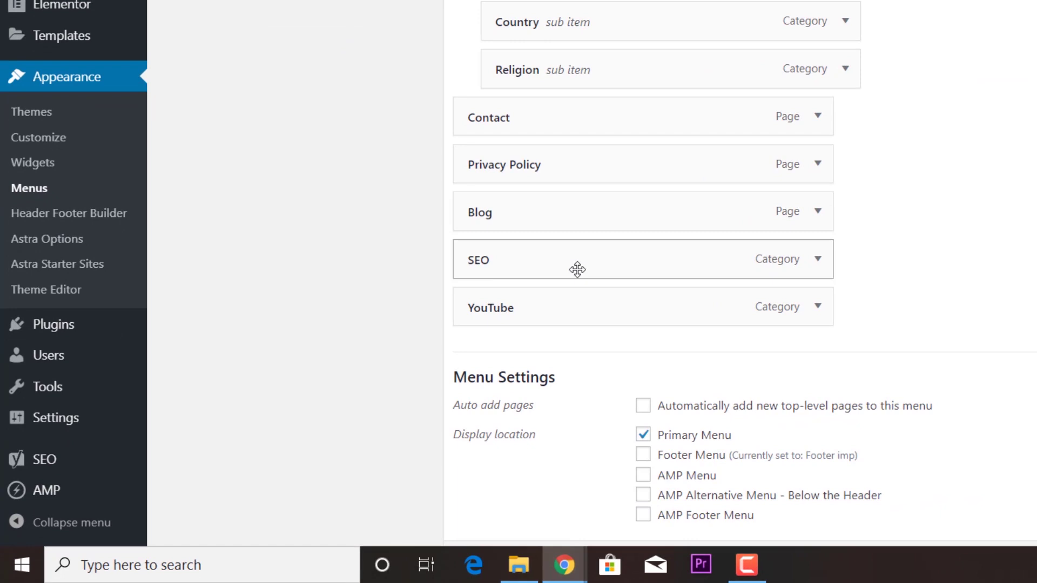
Drag the SEO and YouTube items under Blog as its sub-items
drag(577, 269, 575, 277)
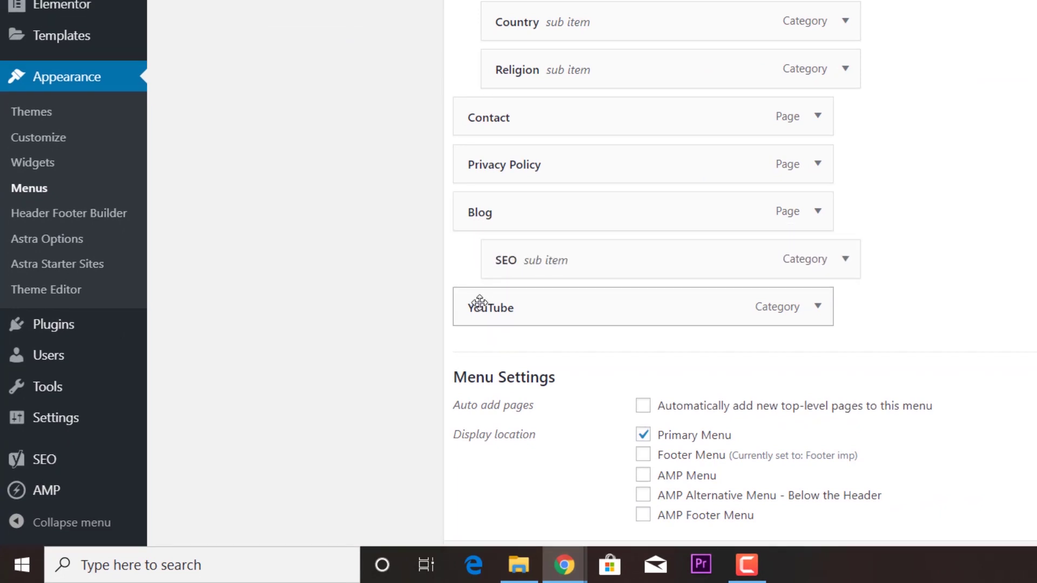
drag(479, 302, 616, 301)
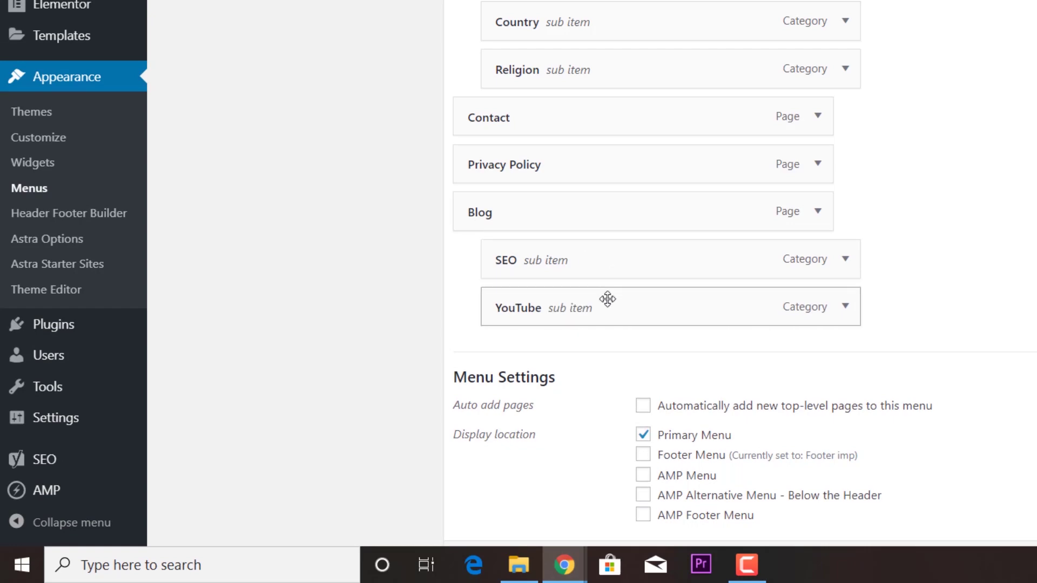
scroll(864, 331, up, 5)
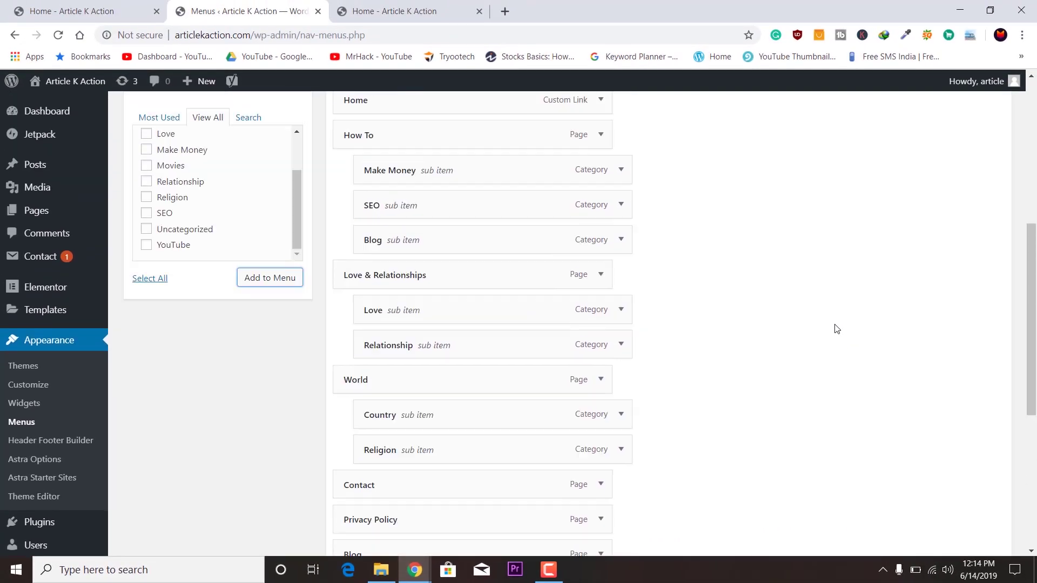
Save the Top Menu and reload the live site to see Blog's SEO and YouTube dropdown
click(973, 292)
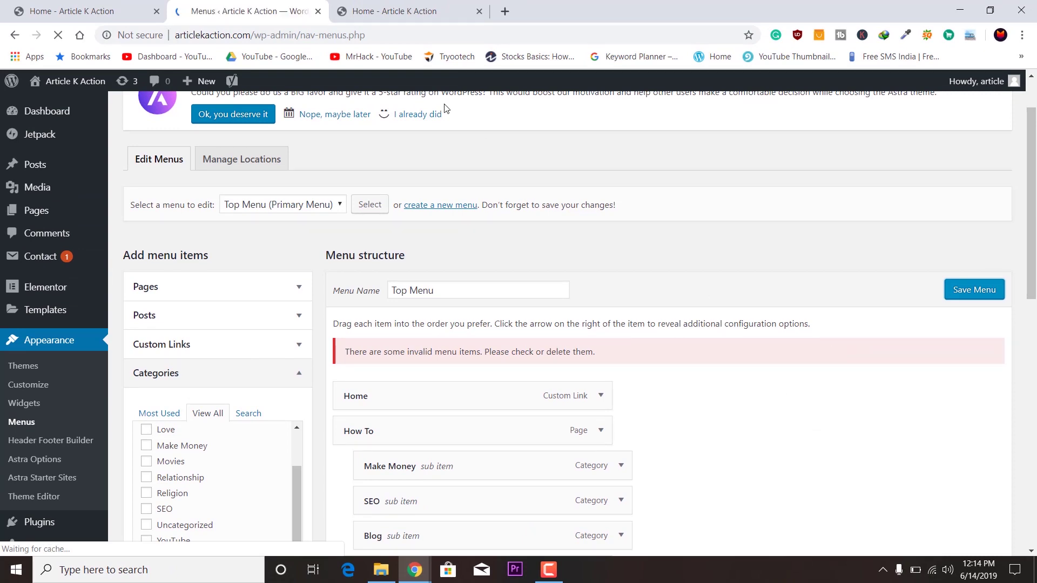
click(417, 11)
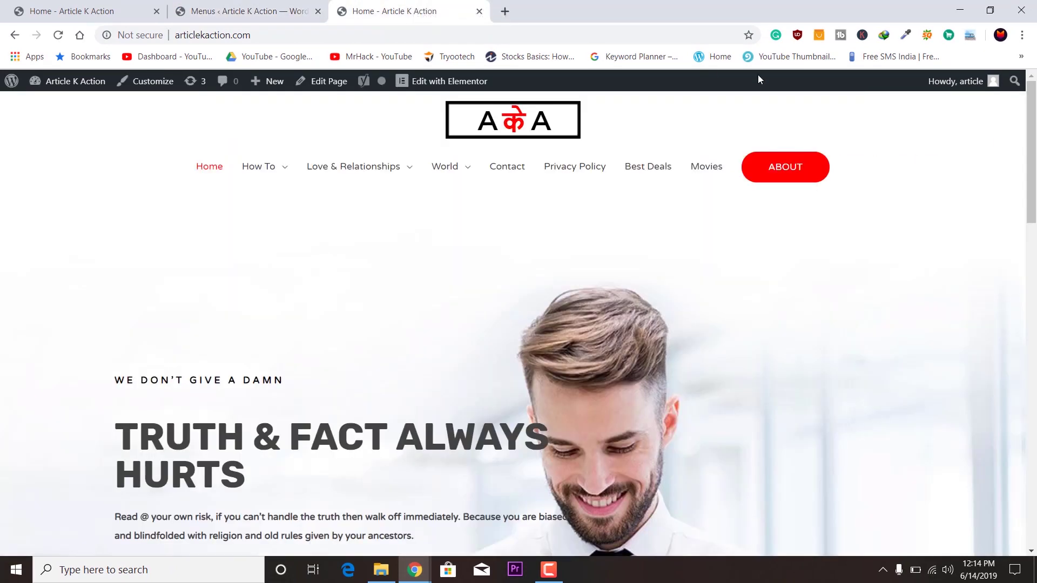
click(63, 38)
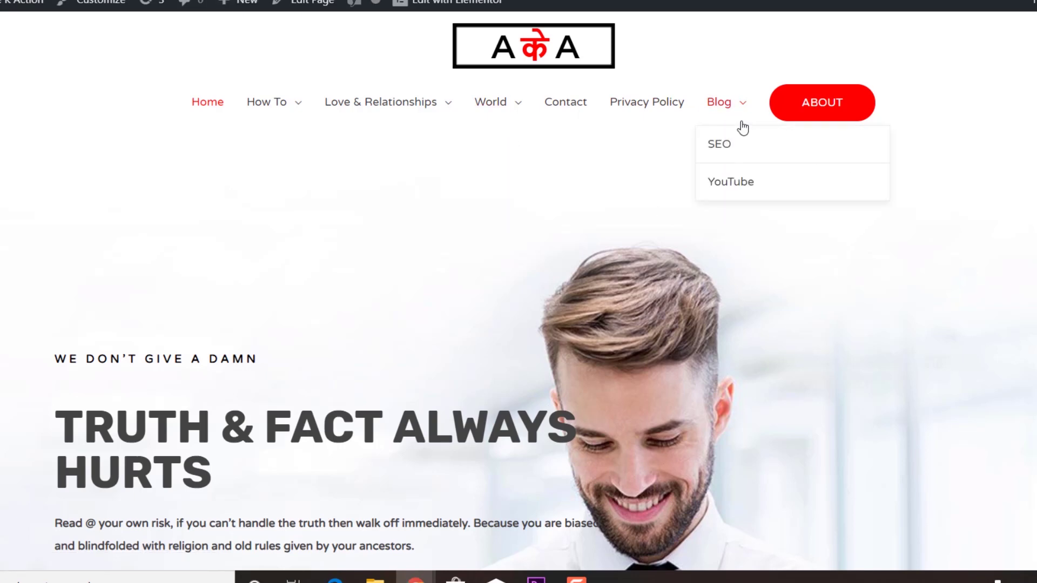
Back in the menu editor, remove the SEO sub-item
click(223, 8)
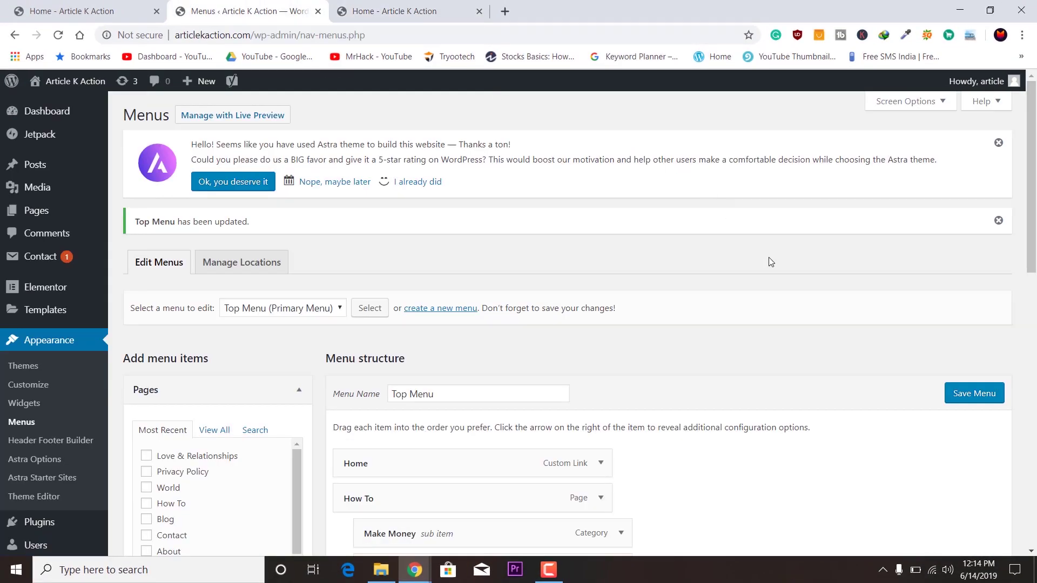
scroll(769, 261, down, 2)
scroll(770, 261, down, 2)
scroll(769, 264, down, 2)
scroll(769, 268, down, 2)
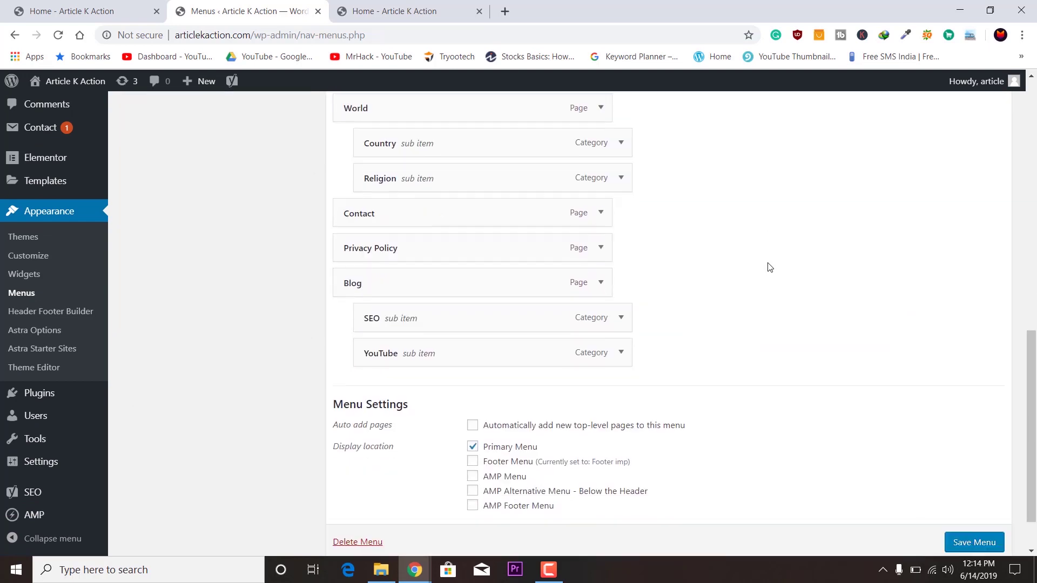
scroll(769, 267, down, 1)
click(621, 284)
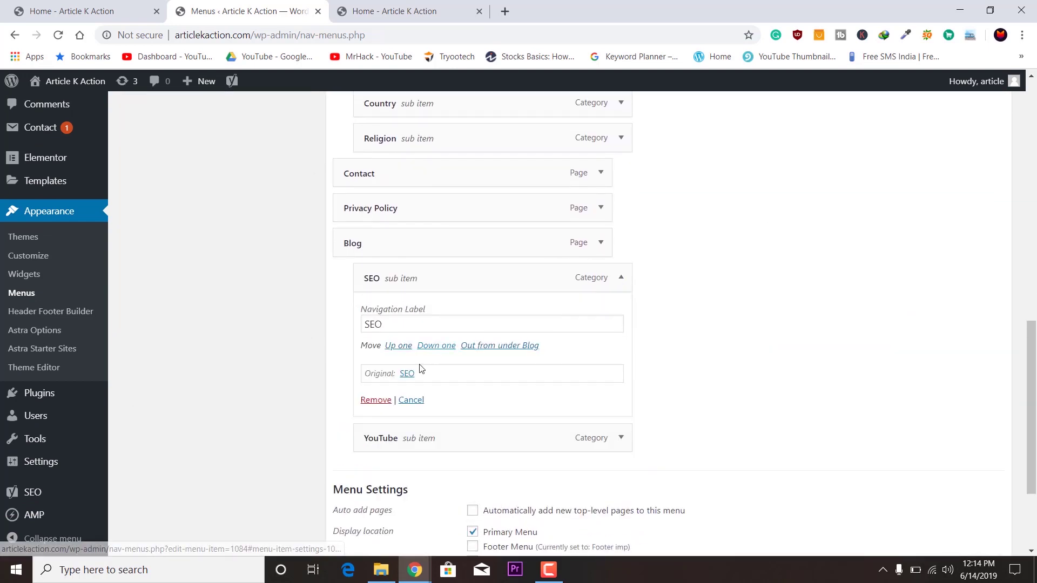
click(388, 397)
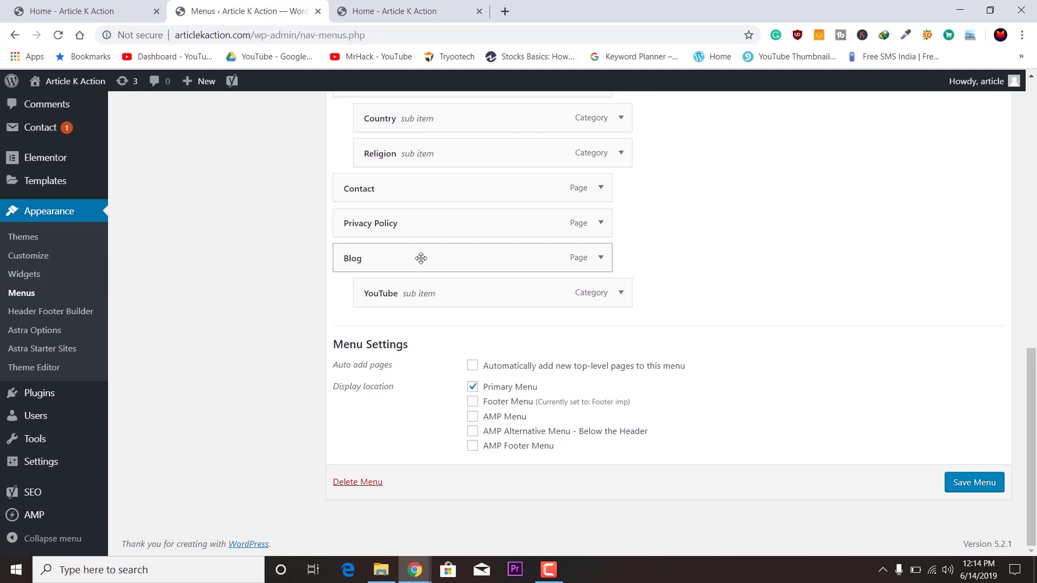
Remove the Blog and YouTube items and save the Top Menu
click(601, 258)
click(360, 365)
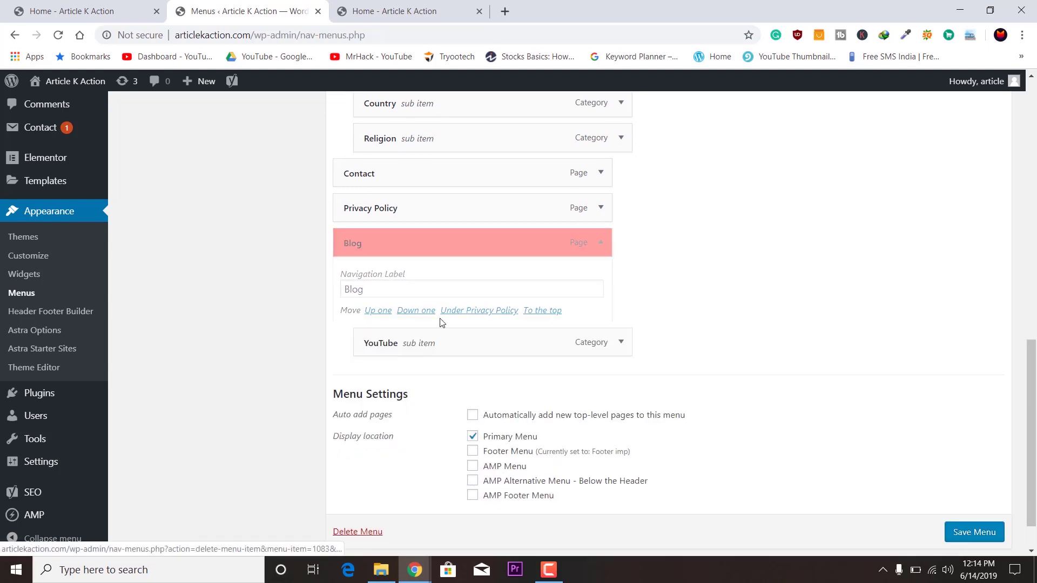
click(599, 293)
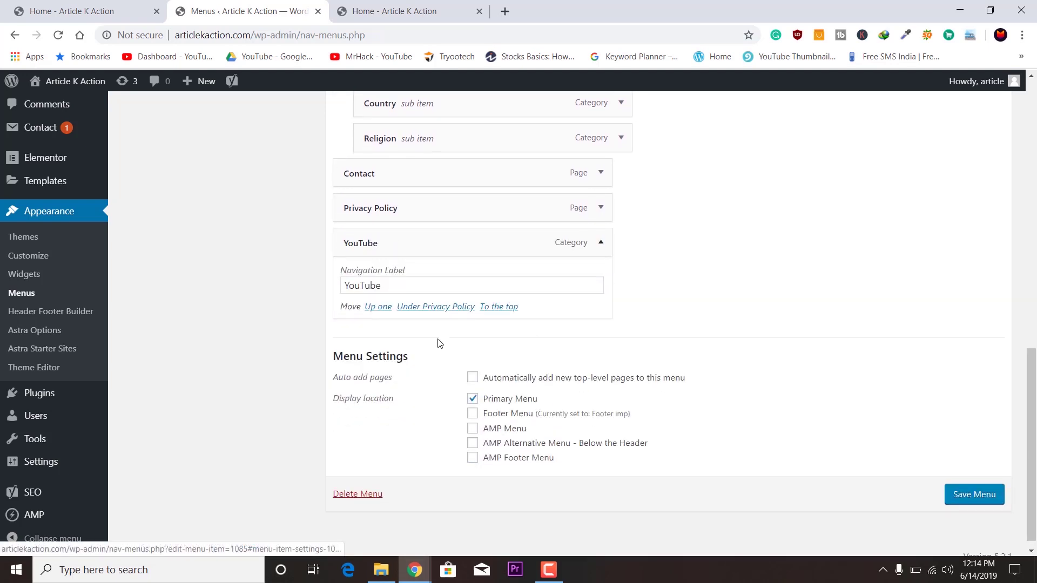
click(356, 364)
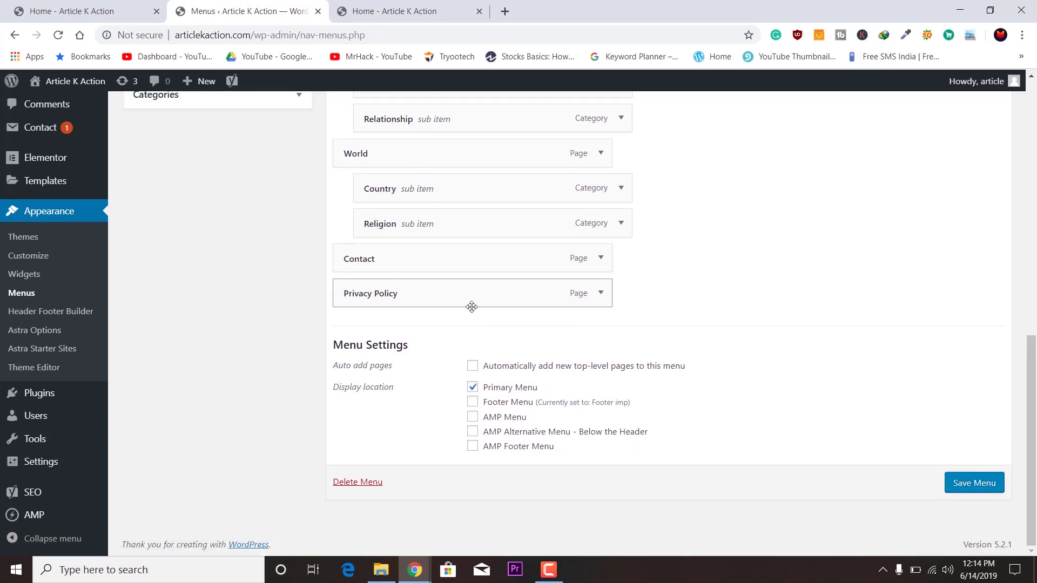
click(958, 484)
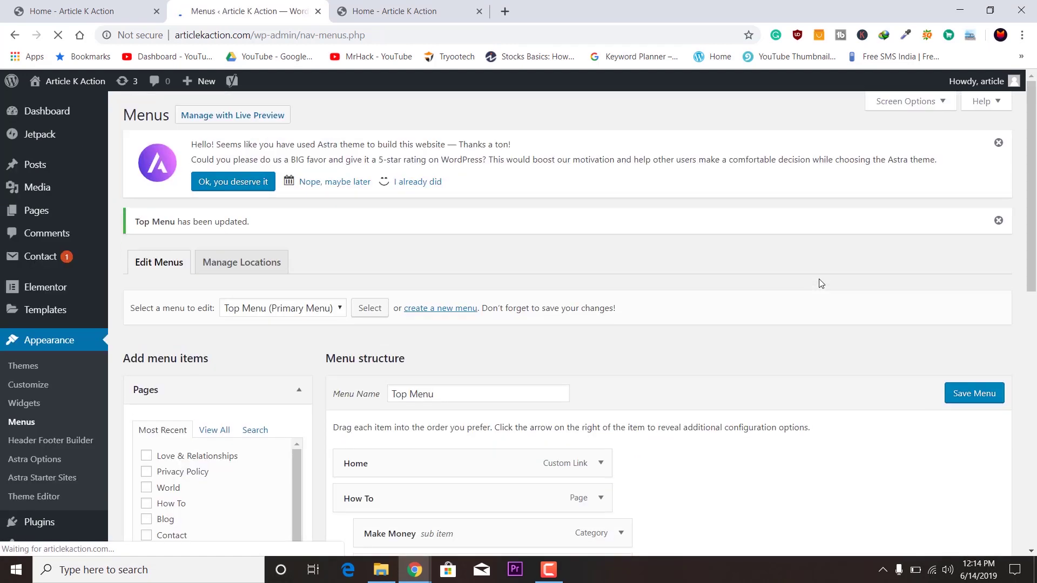
Reload the live site to confirm Blog is gone from its navigation
click(423, 6)
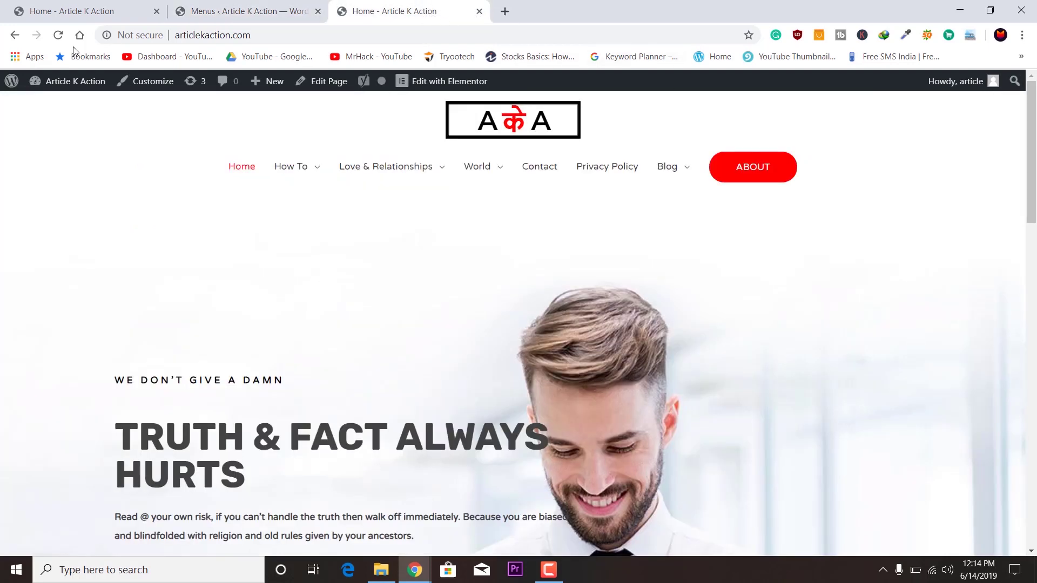
click(57, 35)
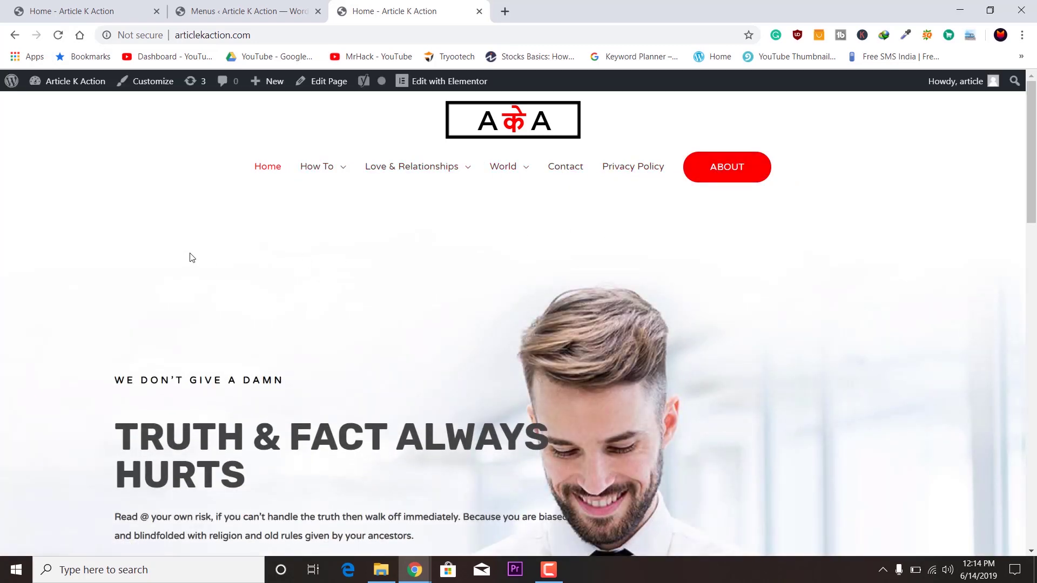
Back in the menu editor, select Footer imp (Footer Menu) from the menu dropdown
click(229, 13)
scroll(701, 243, down, 2)
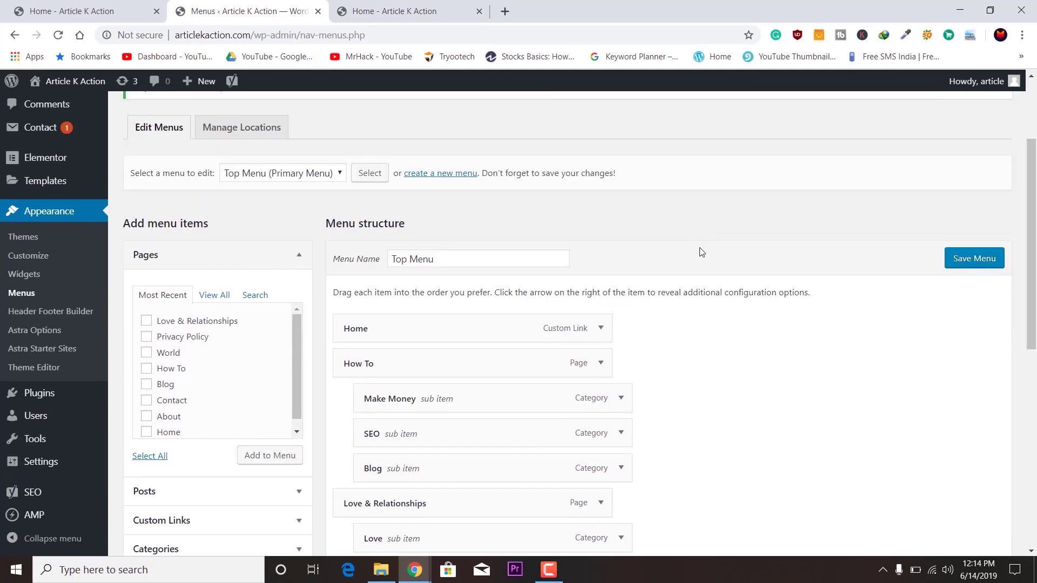
scroll(701, 252, down, 3)
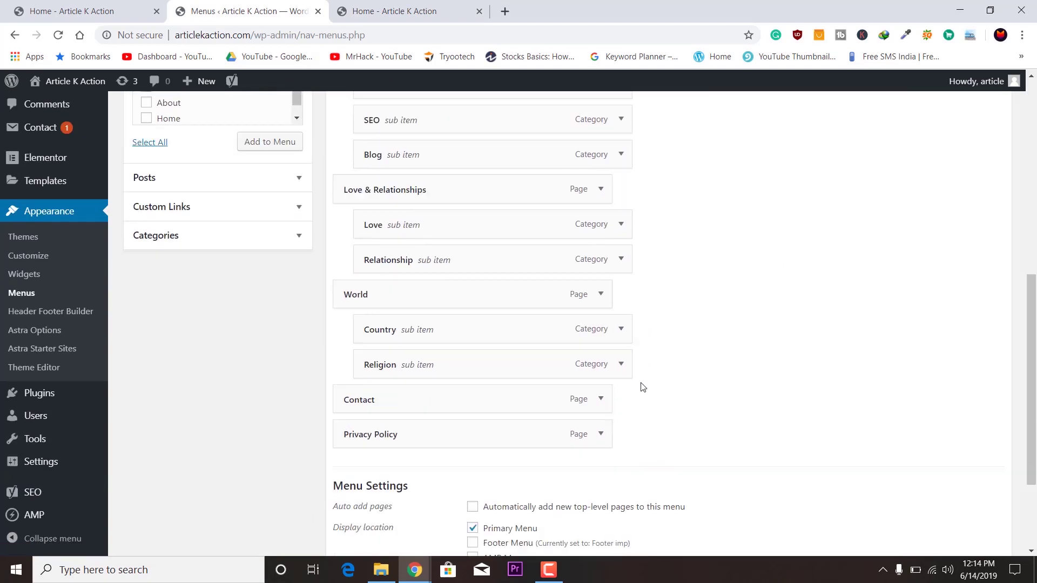
scroll(641, 388, down, 2)
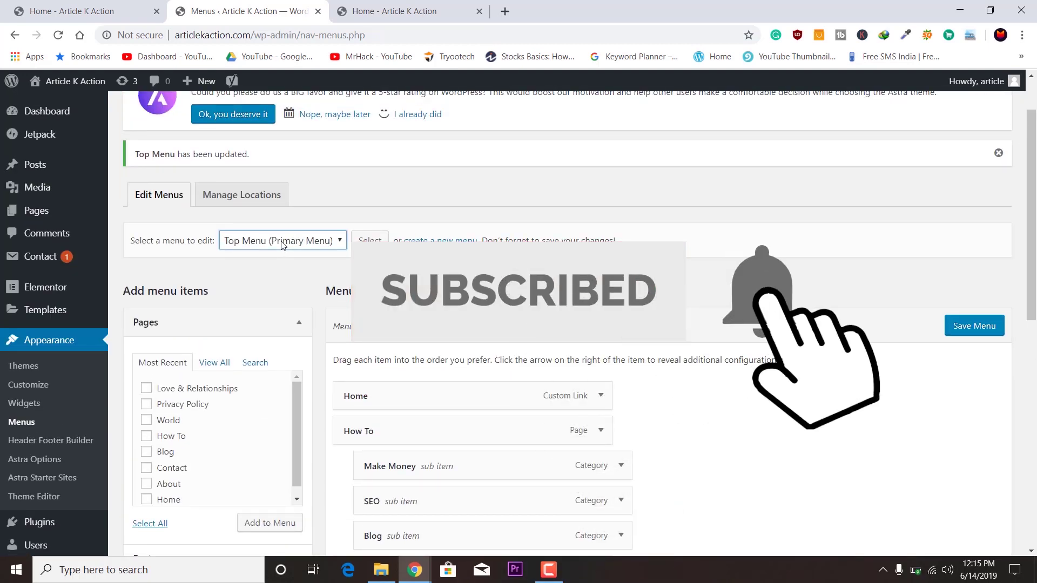
click(277, 258)
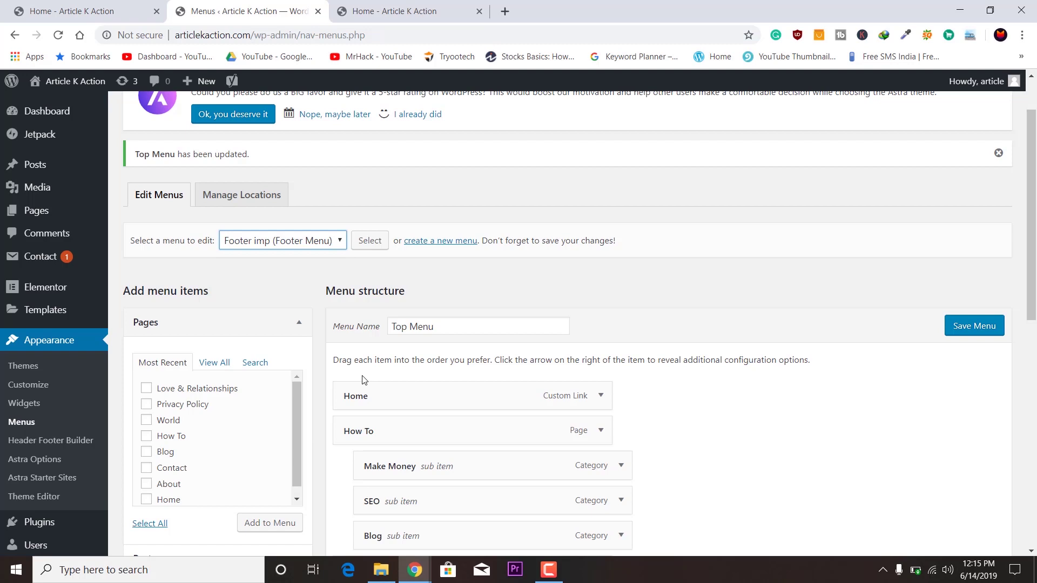